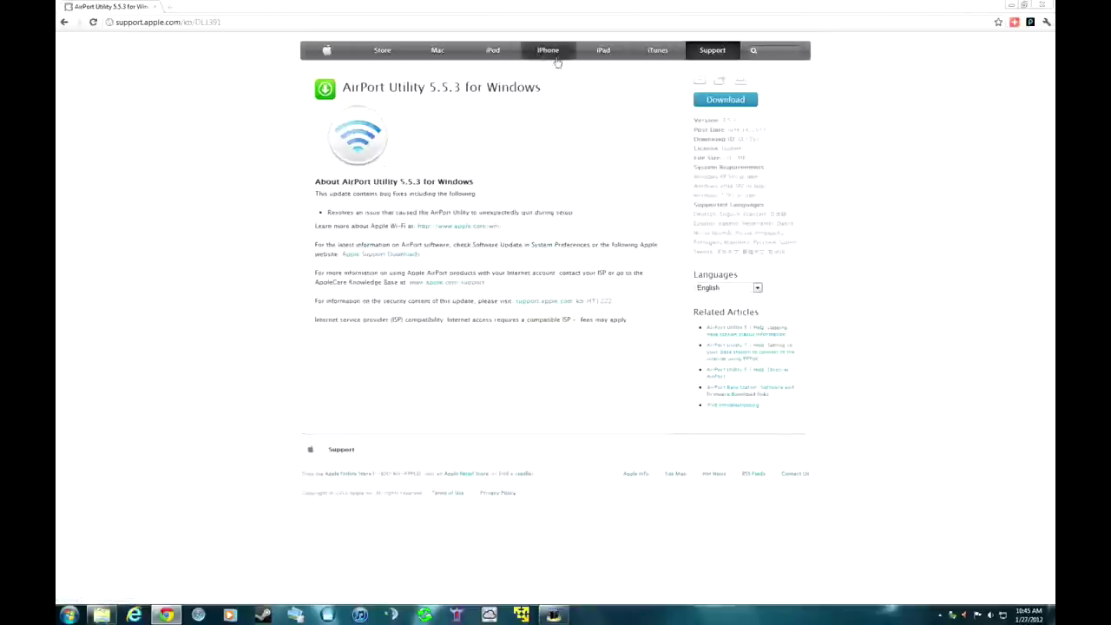
# Download AirPort Utility 5.5.3 for Windows and launch AirPort Utility from the desktop.
pyautogui.click(716, 103)
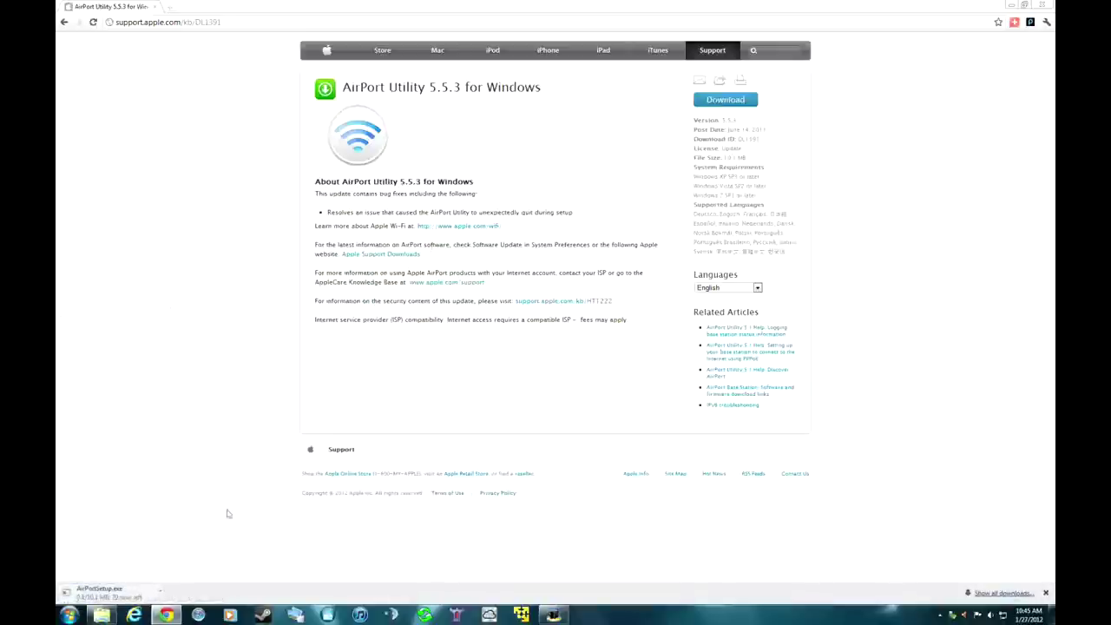
pyautogui.click(1014, 5)
pyautogui.click(69, 615)
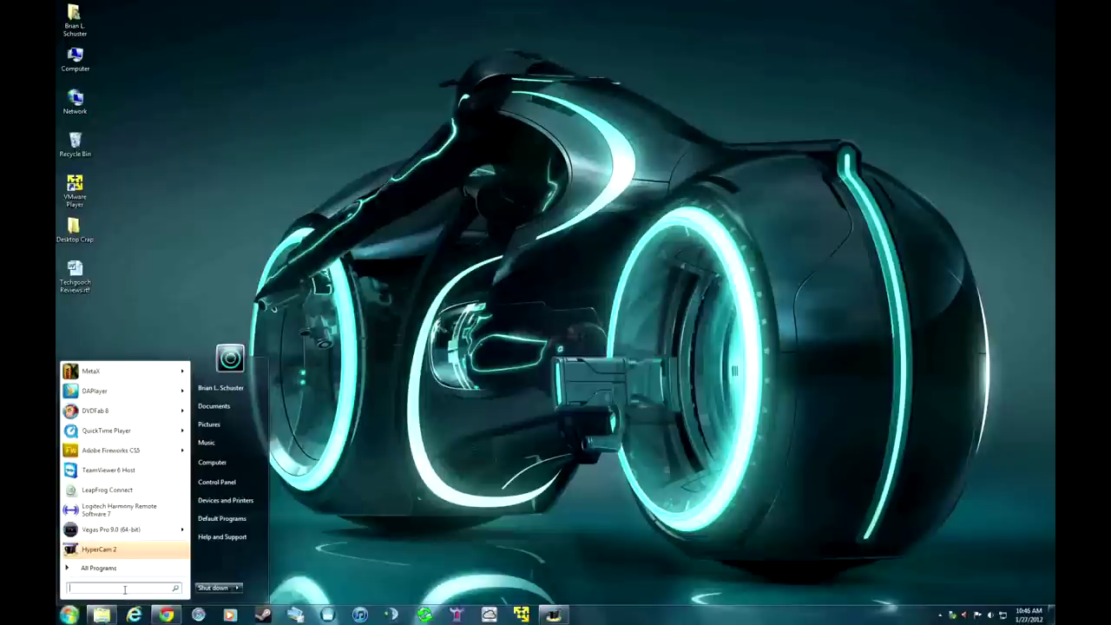
pyautogui.write('air')
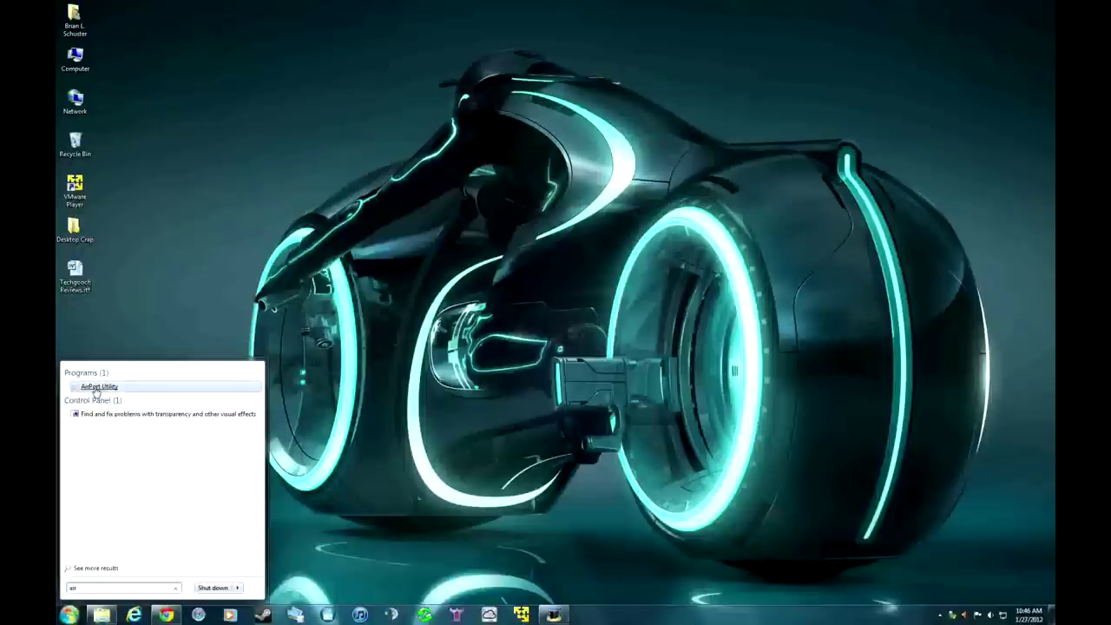
pyautogui.click(96, 387)
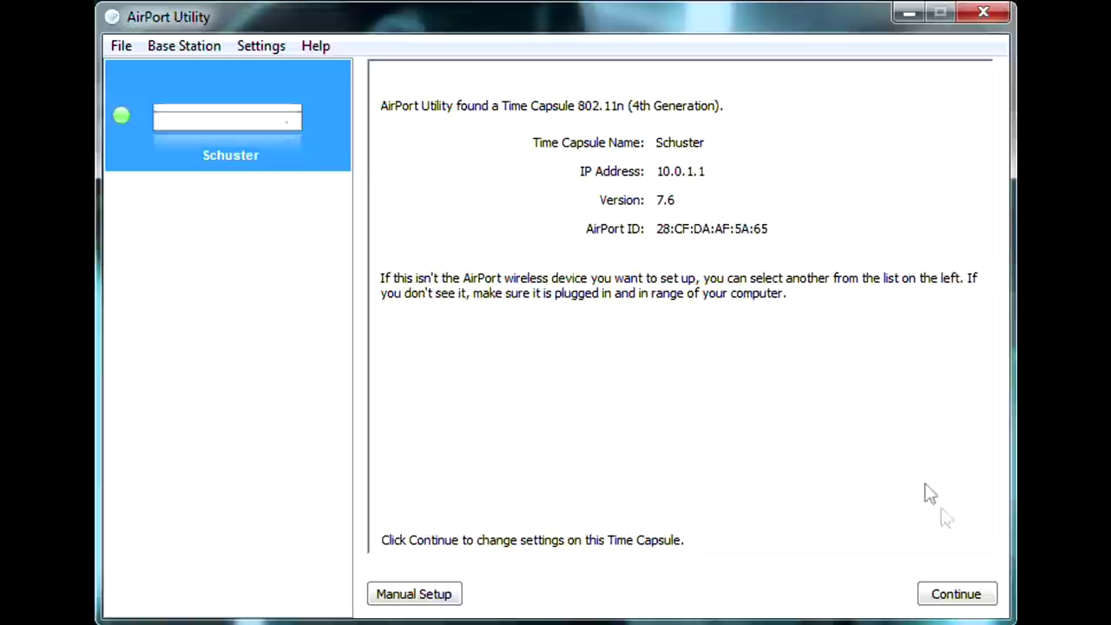
# Start the guided setup to change some of the Time Capsule's settings, keeping its current name and password.
pyautogui.click(958, 593)
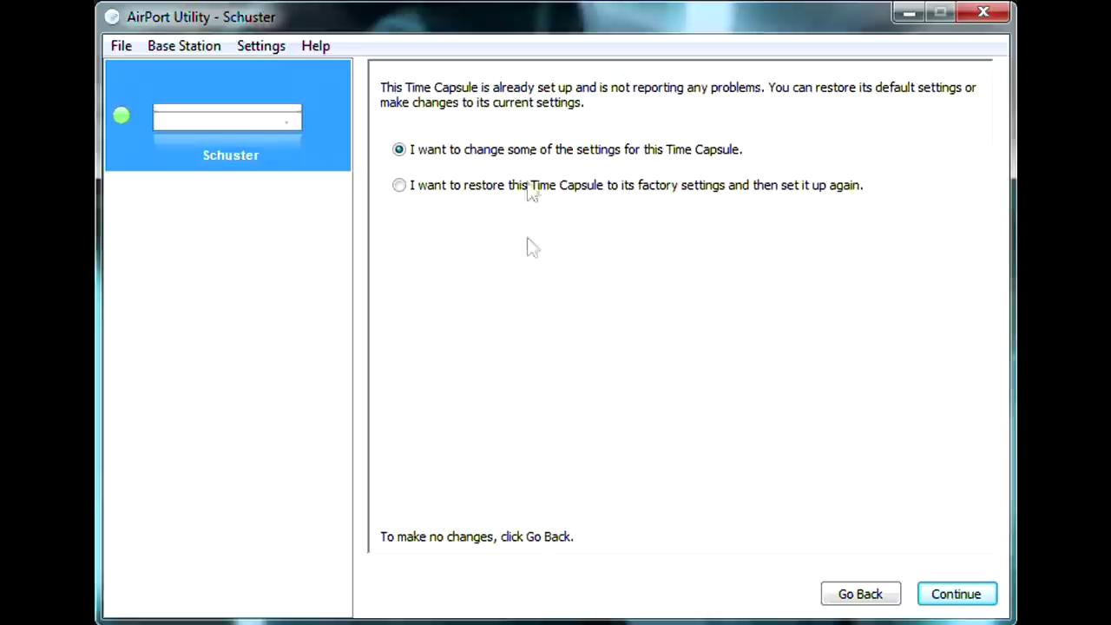
pyautogui.click(972, 600)
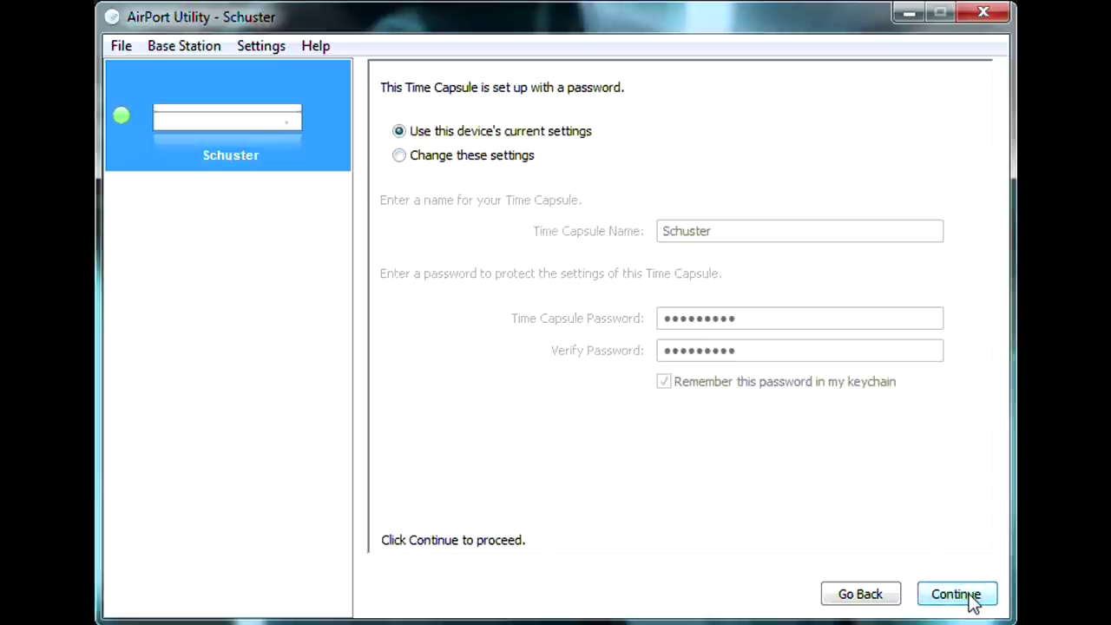
pyautogui.click(972, 600)
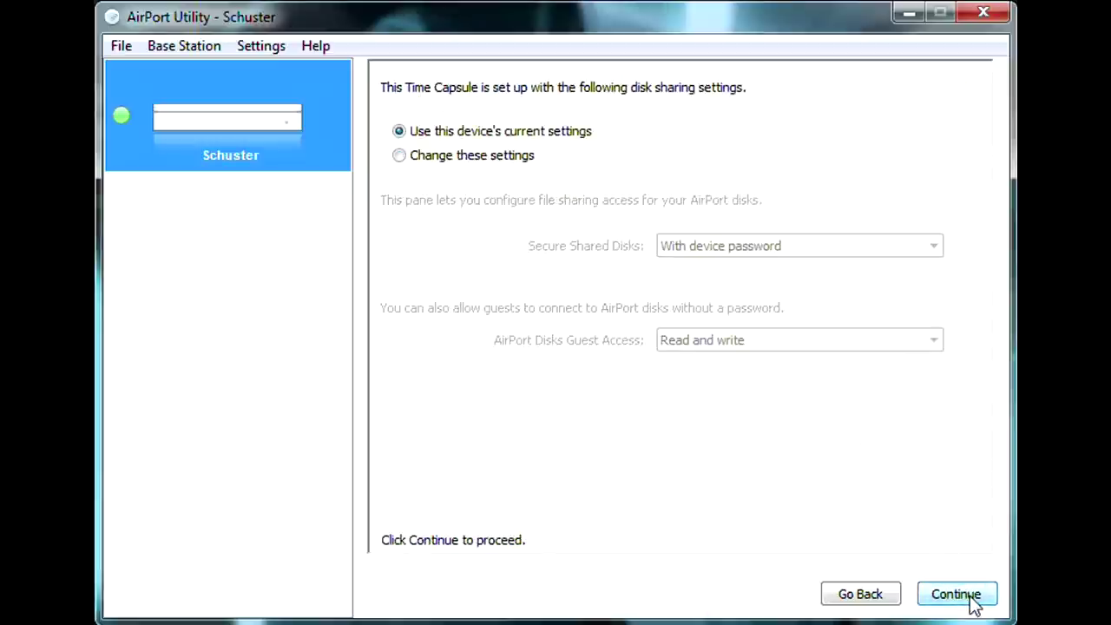
pyautogui.click(861, 594)
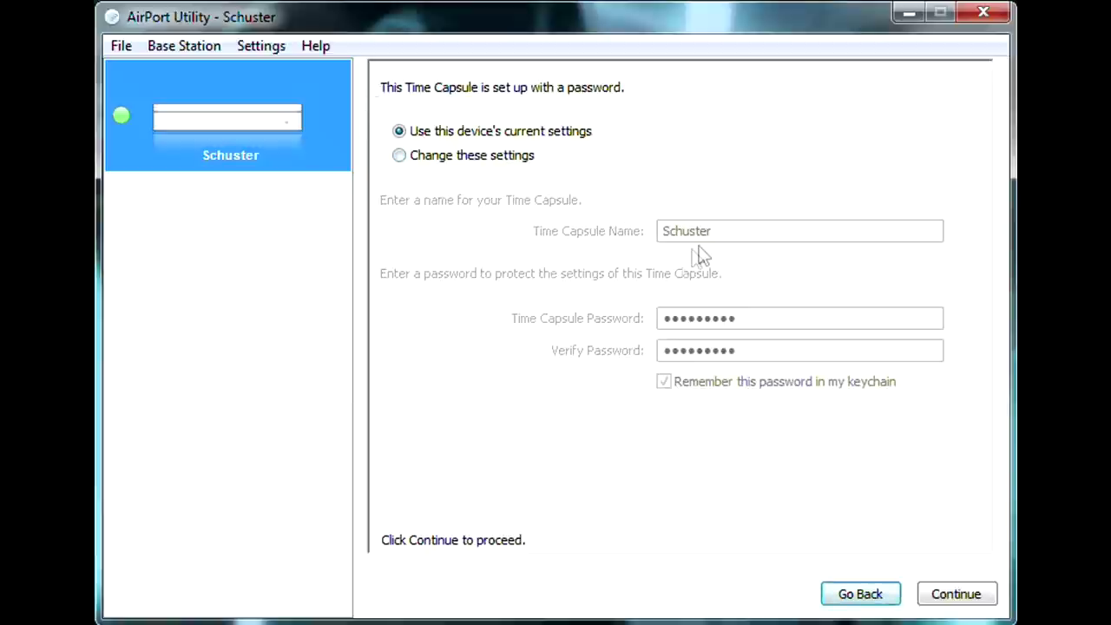
pyautogui.click(486, 157)
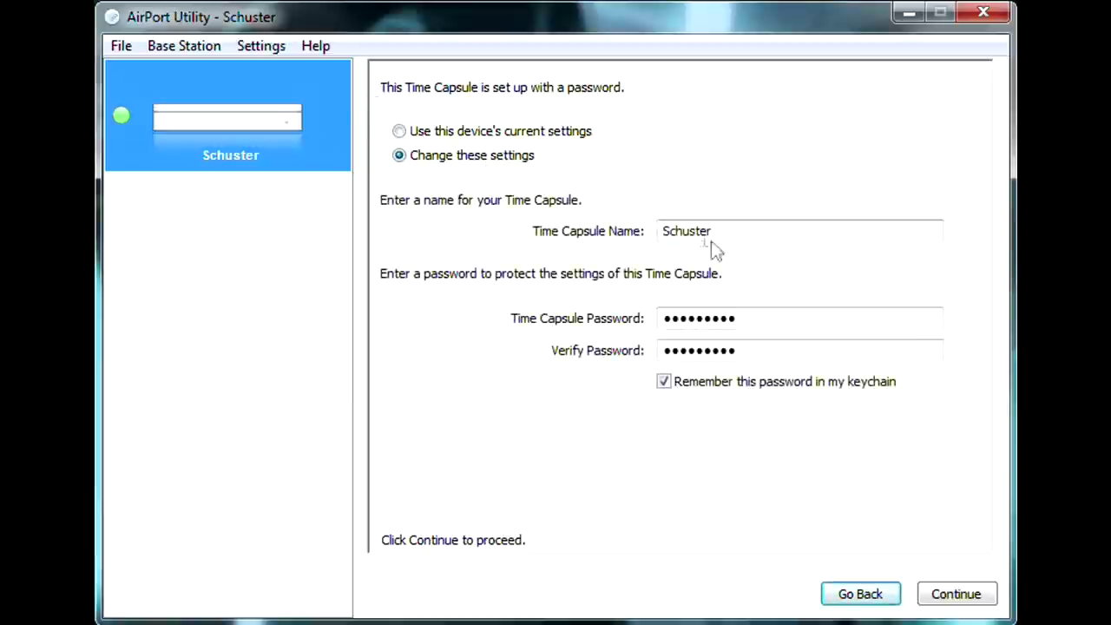
pyautogui.click(496, 131)
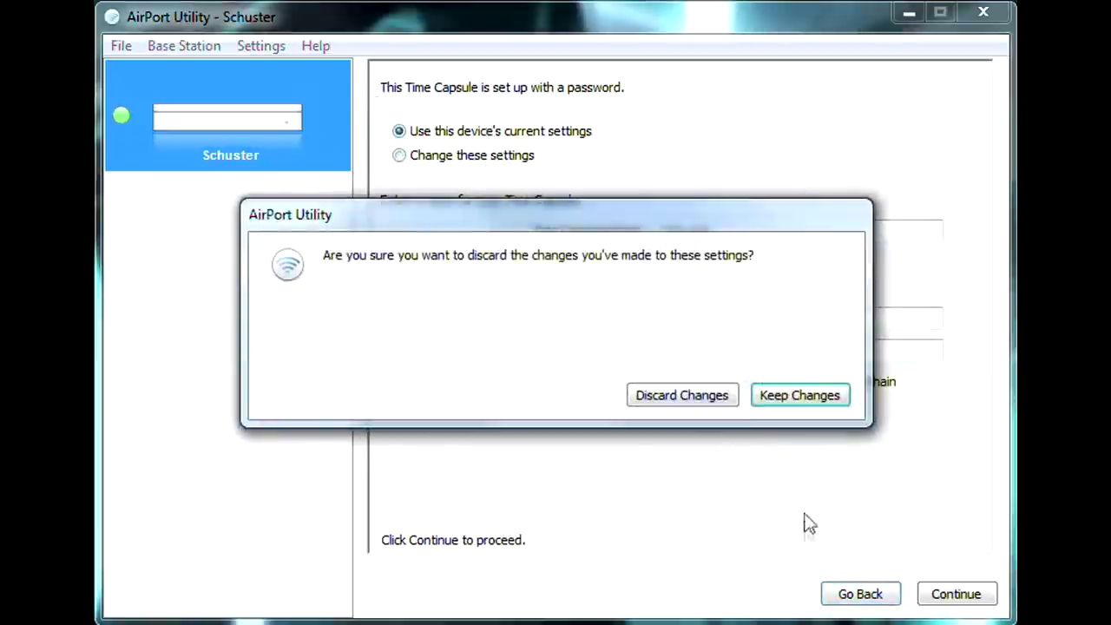
pyautogui.click(715, 389)
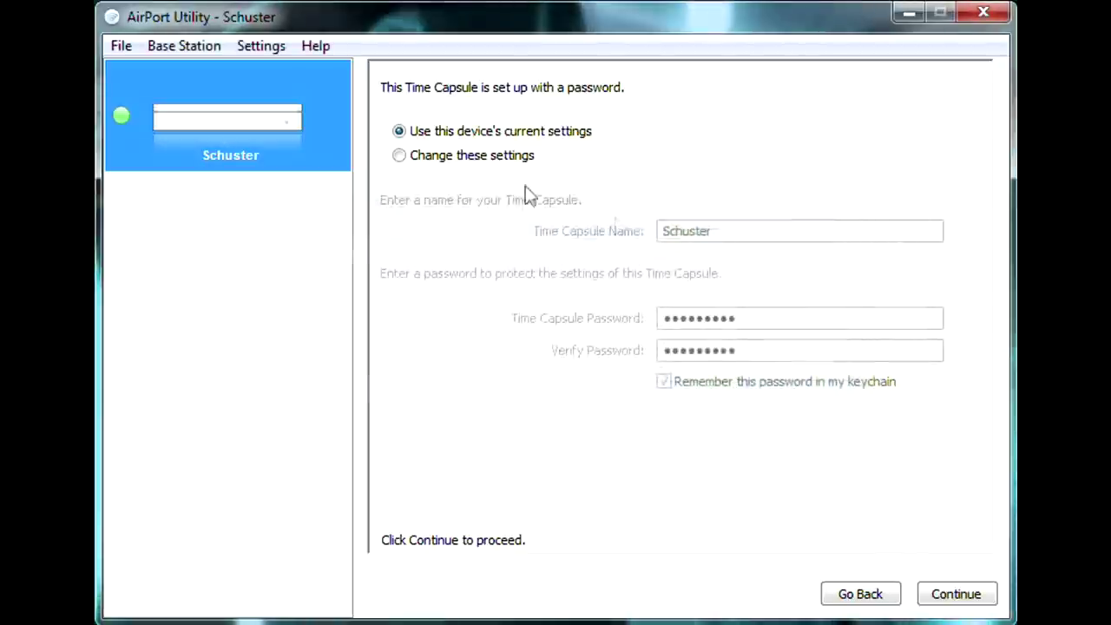
pyautogui.click(953, 599)
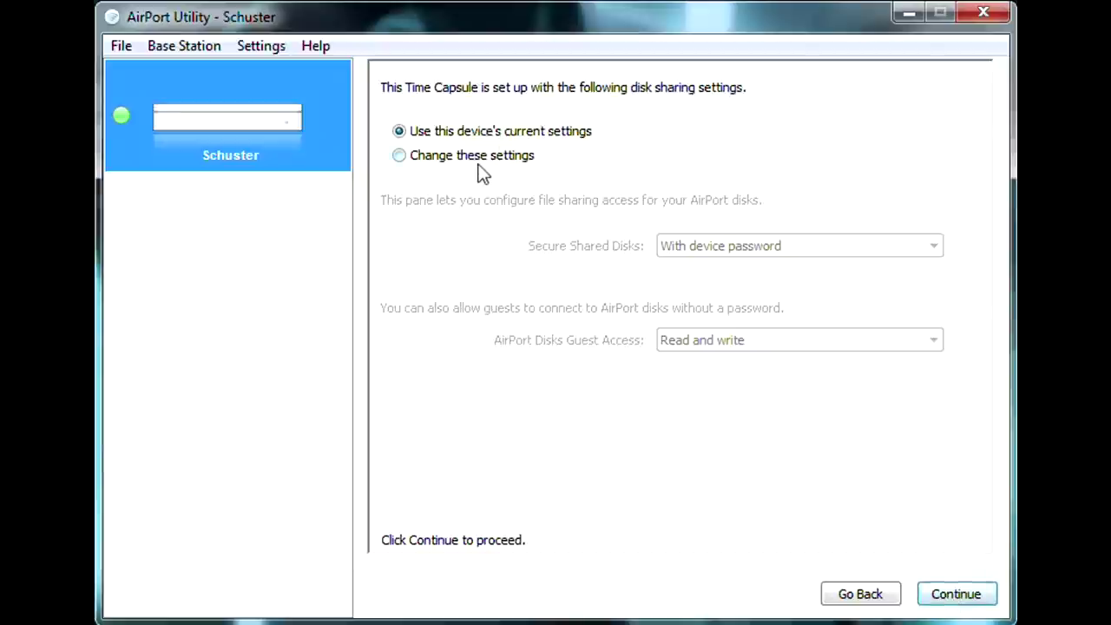
# Keep the device's current disk sharing, printer sharing, wireless mode and wireless security settings.
pyautogui.click(960, 598)
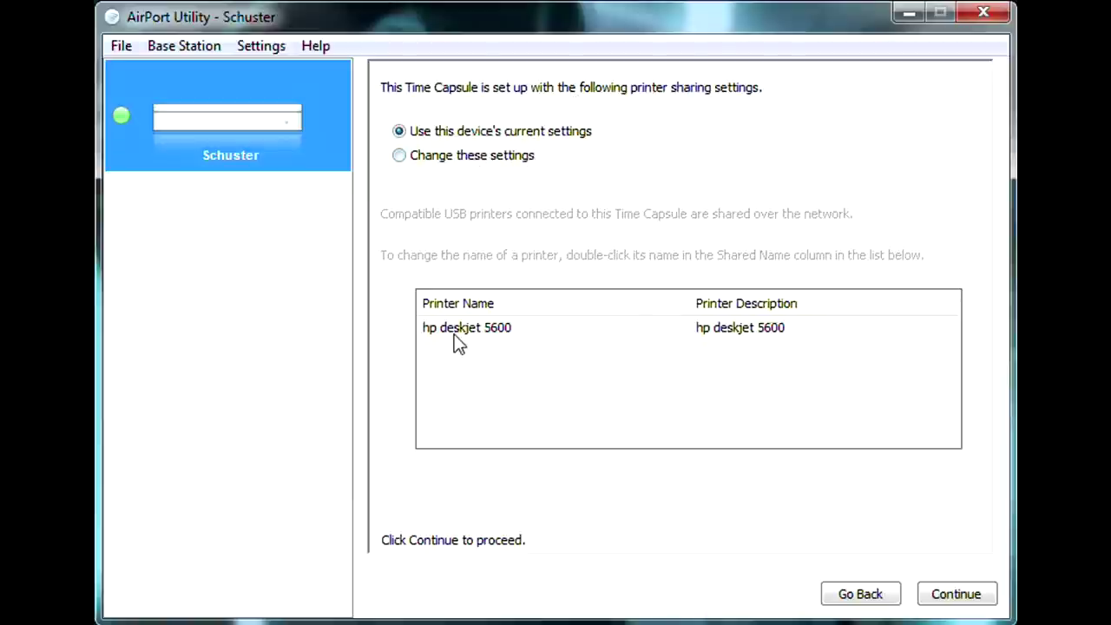
pyautogui.click(506, 158)
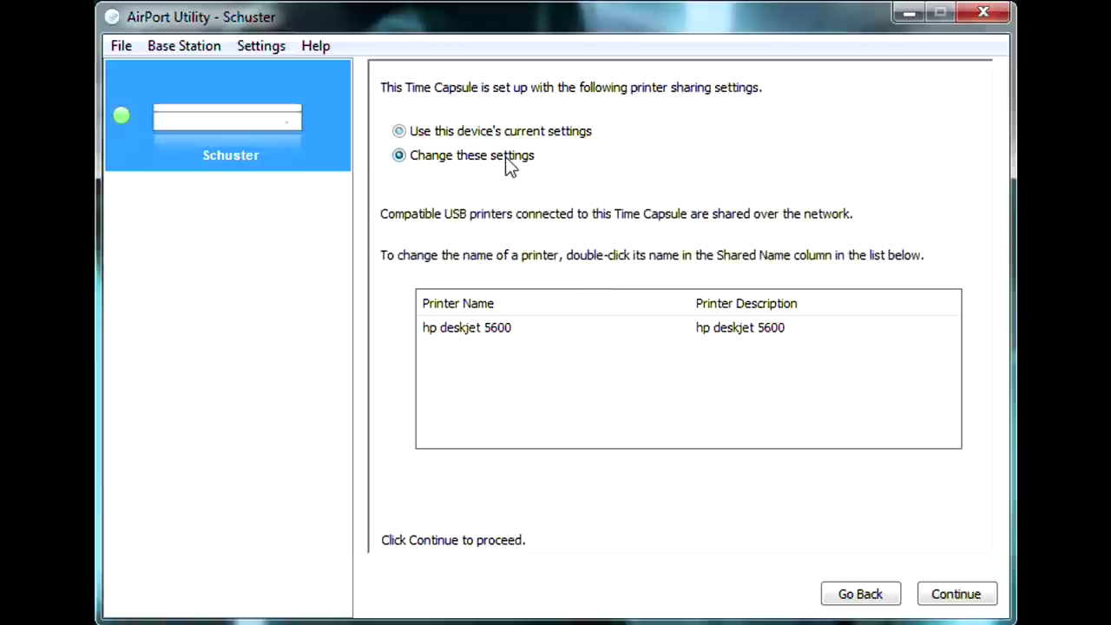
pyautogui.click(453, 133)
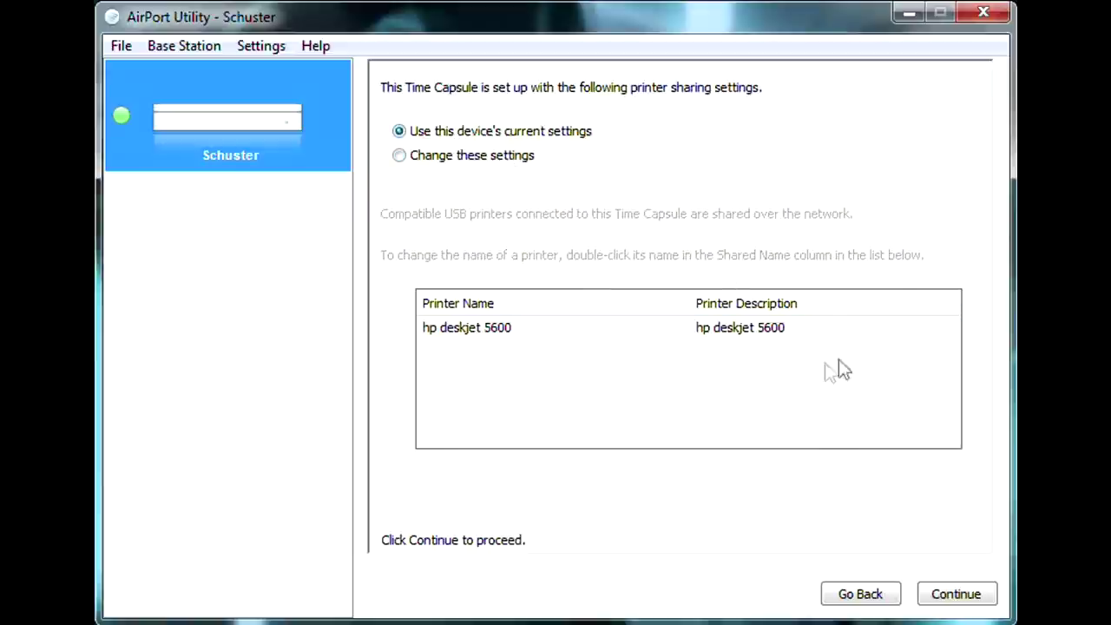
pyautogui.click(958, 595)
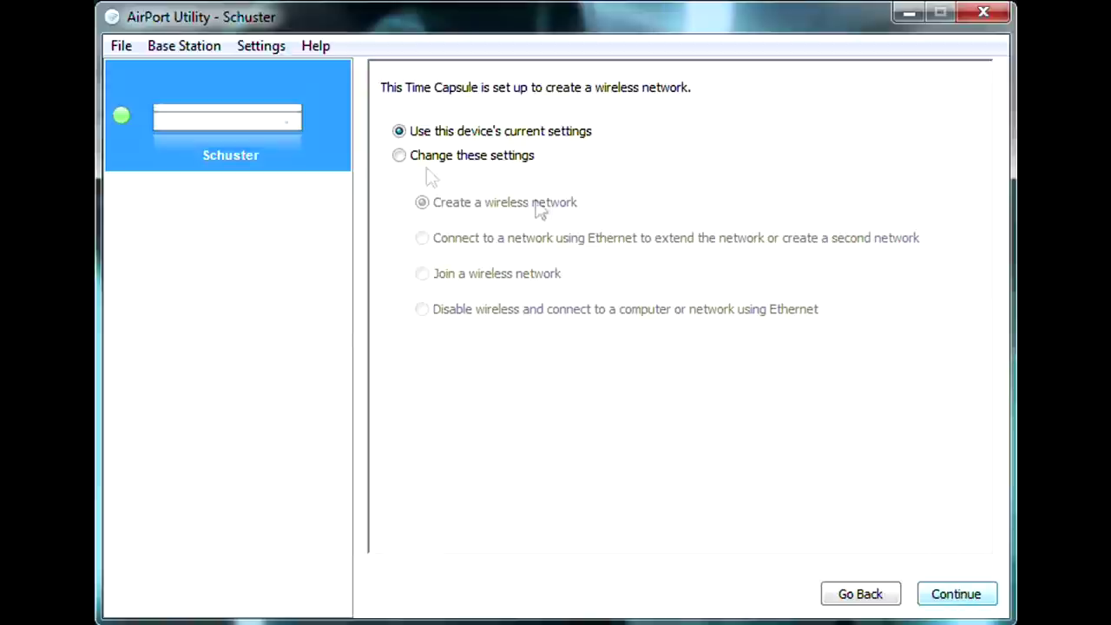
pyautogui.click(957, 596)
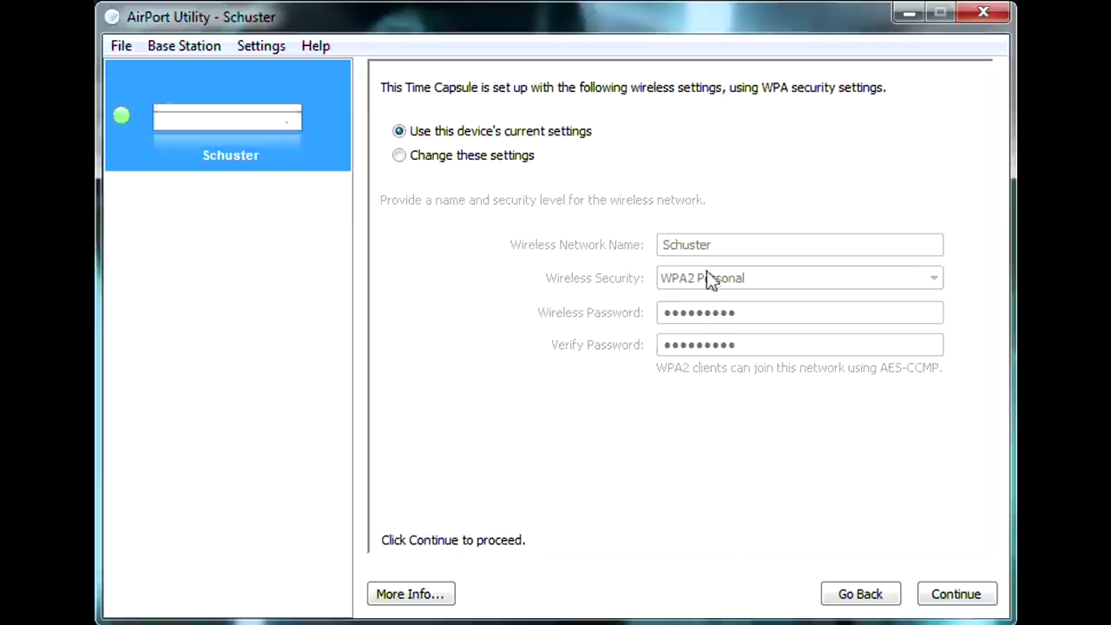
pyautogui.click(946, 598)
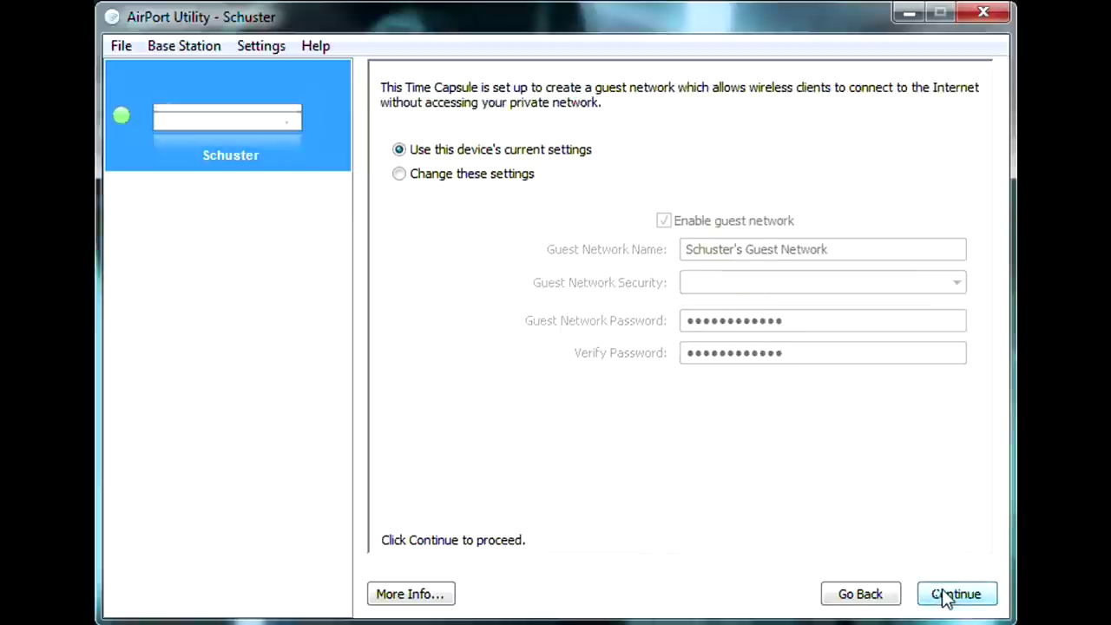
# Change the guest network settings so that the guest network is disabled.
pyautogui.click(421, 178)
pyautogui.click(691, 222)
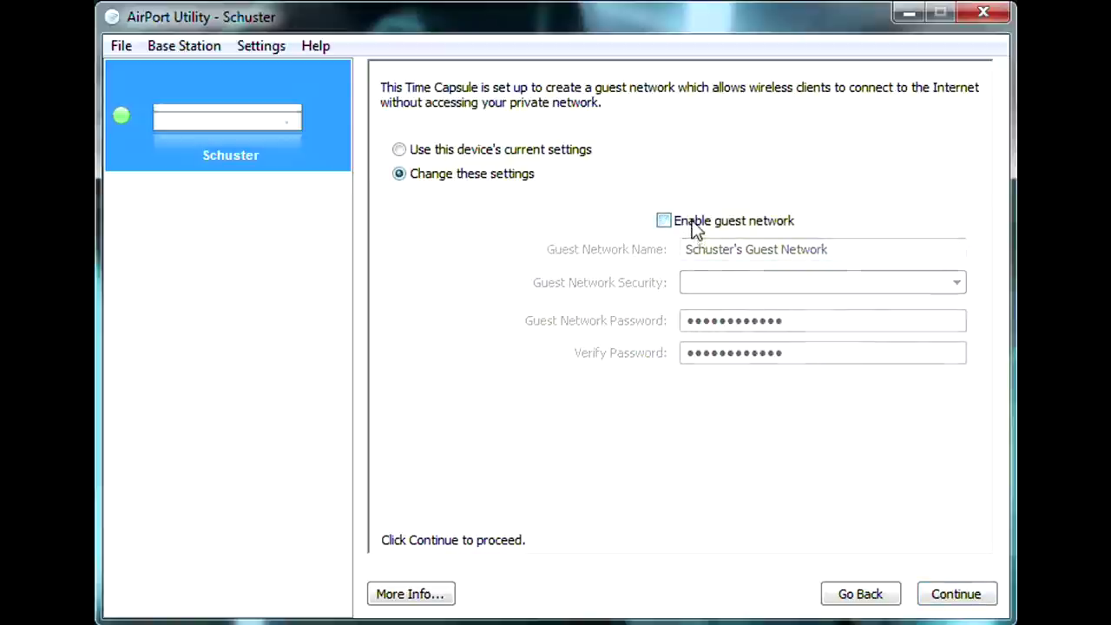
pyautogui.click(957, 597)
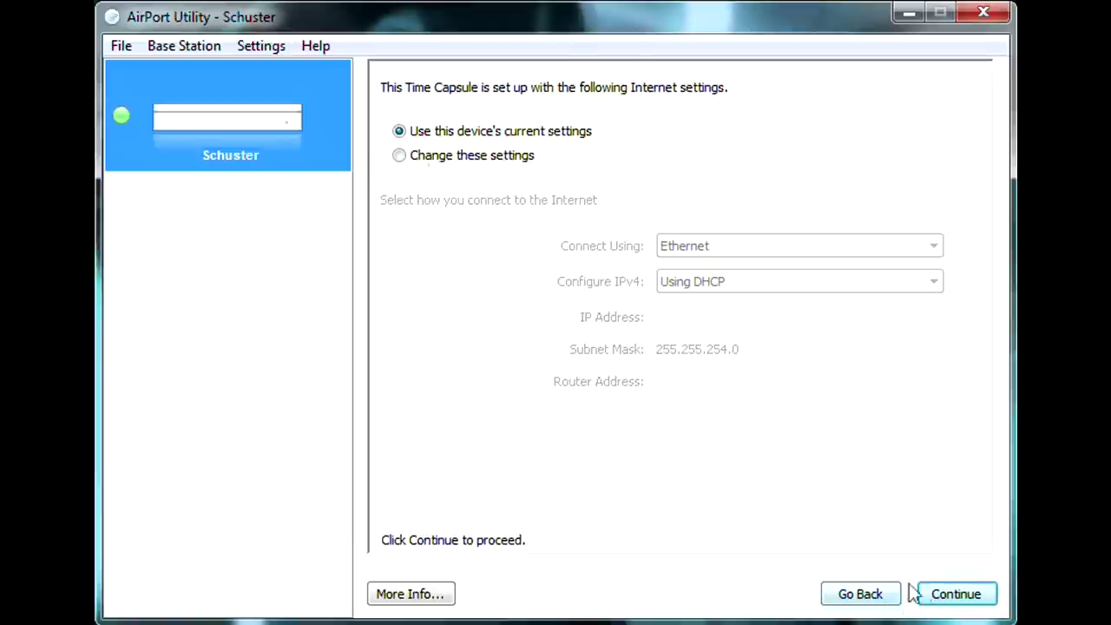
# Keep the current Internet settings and update the Time Capsule, accepting the temporary loss of network services.
pyautogui.click(952, 601)
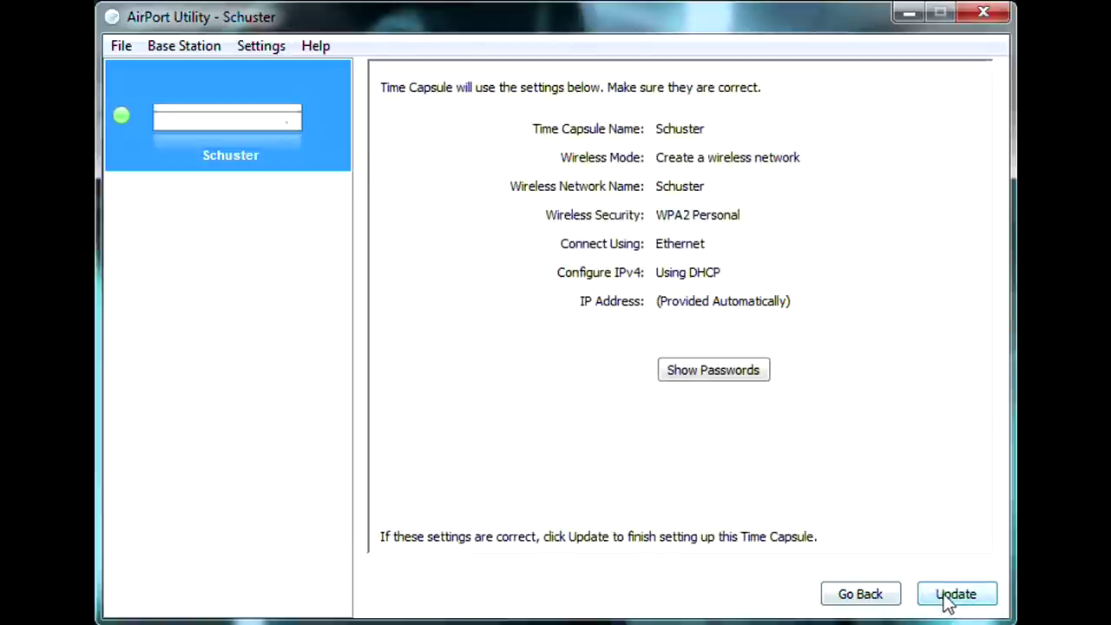
pyautogui.click(955, 596)
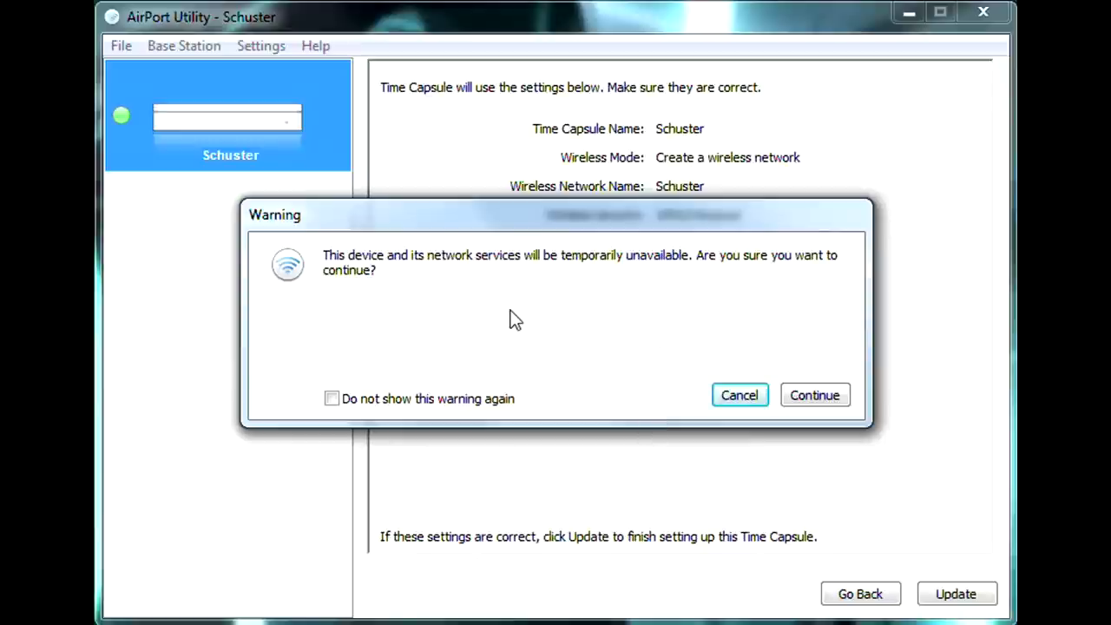
pyautogui.click(814, 397)
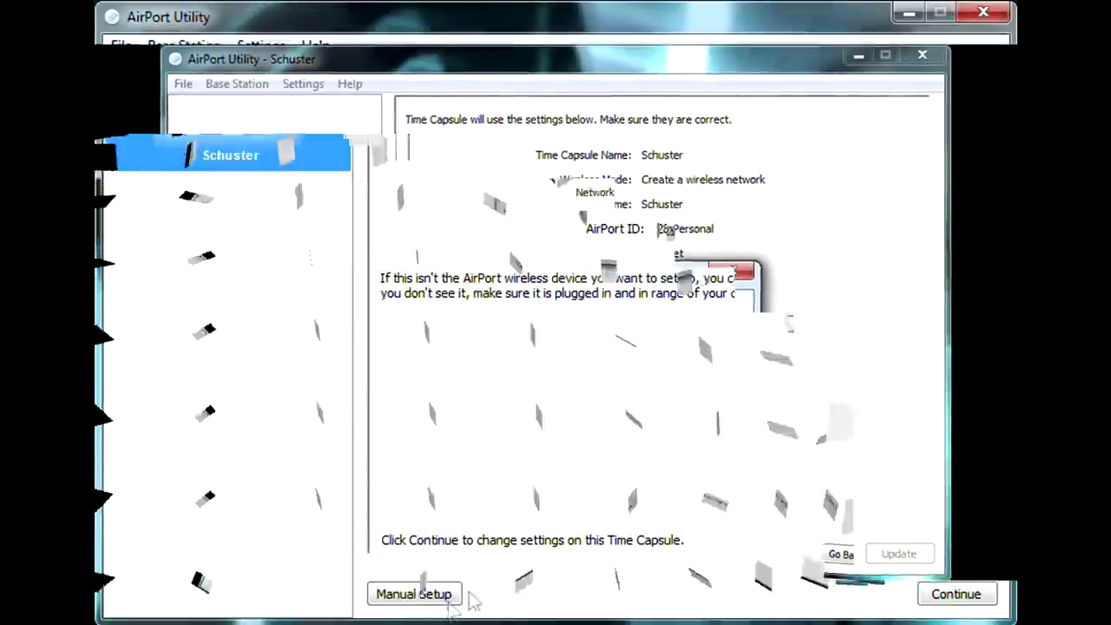
# Open the Time Capsule's manual setup and examine its summary, Internet connection, and name, password and time zone settings.
pyautogui.click(442, 600)
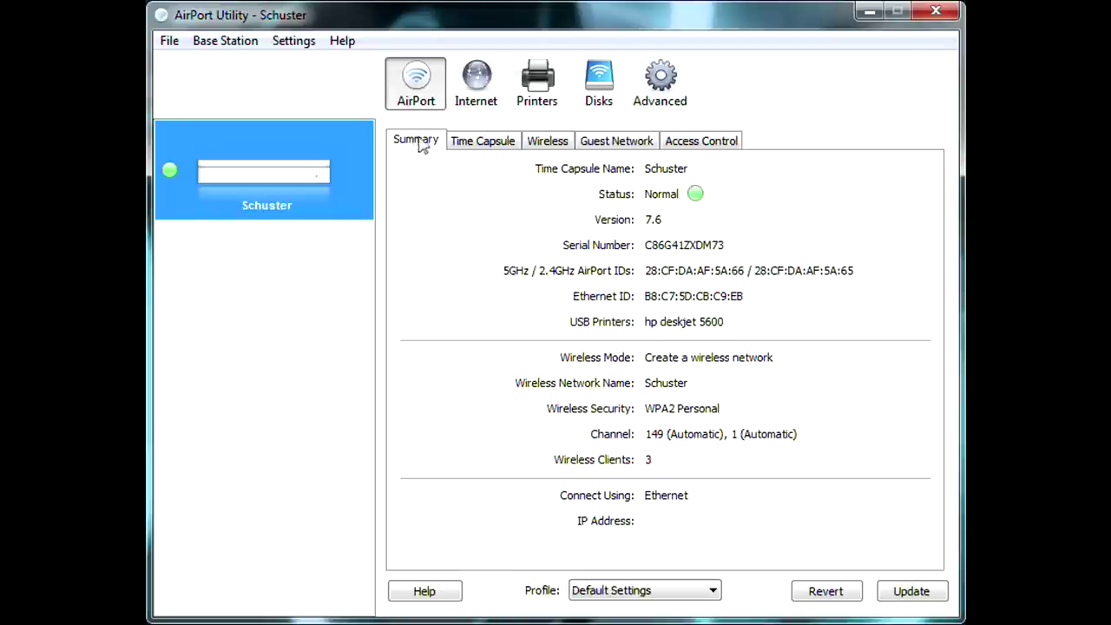
pyautogui.click(476, 87)
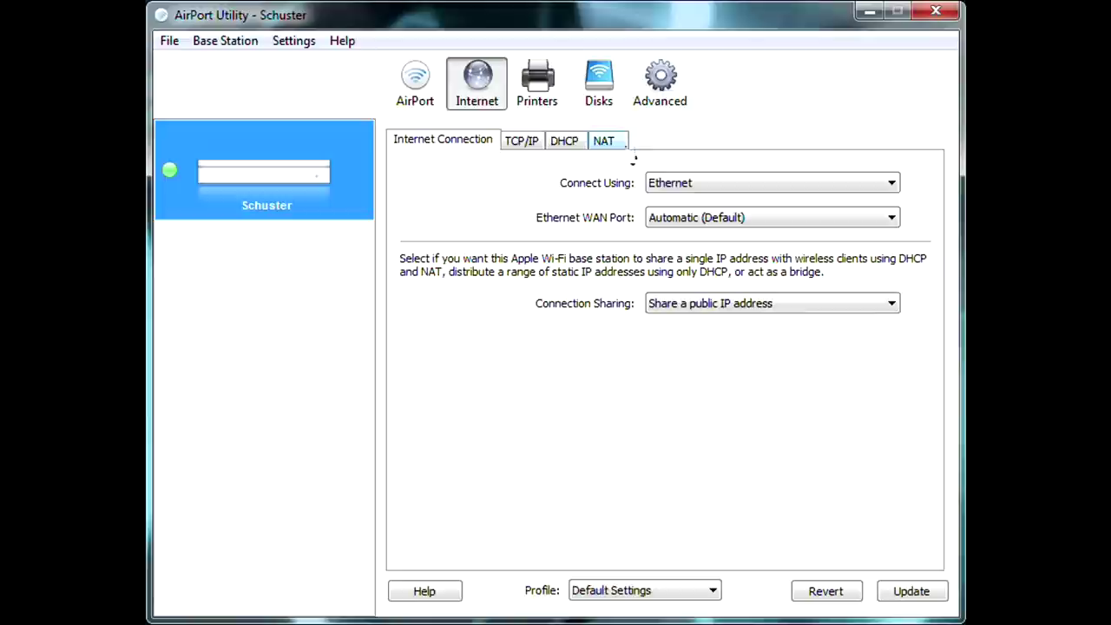
pyautogui.click(424, 101)
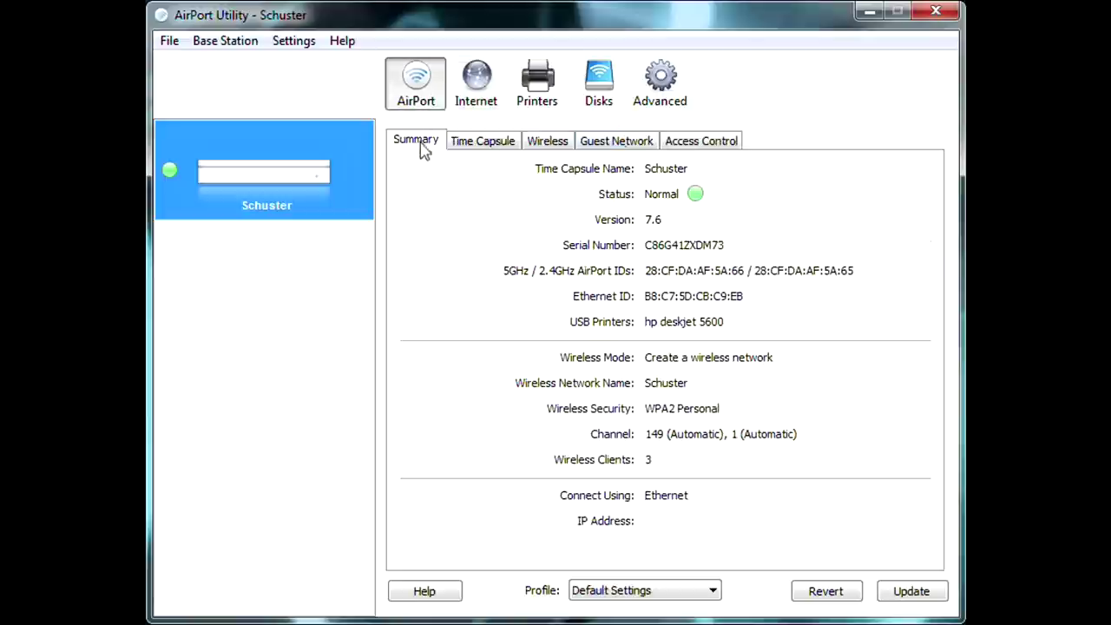
pyautogui.click(472, 143)
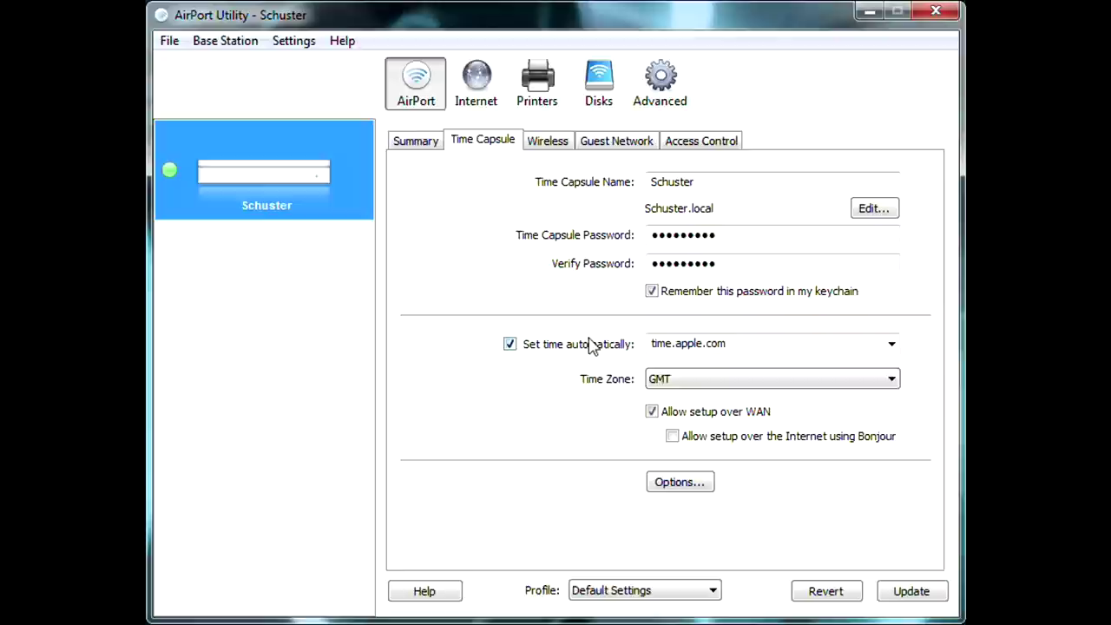
pyautogui.click(708, 389)
pyautogui.click(708, 388)
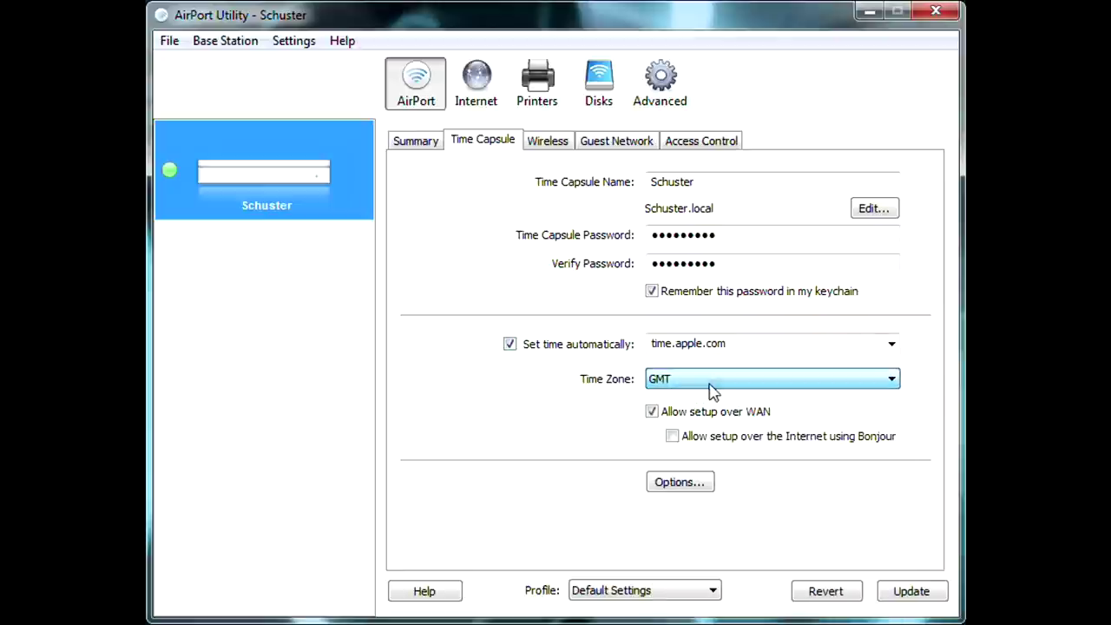
# Examine the wireless, guest network and MAC address access control settings, and return to the Time Capsule summary.
pyautogui.click(549, 140)
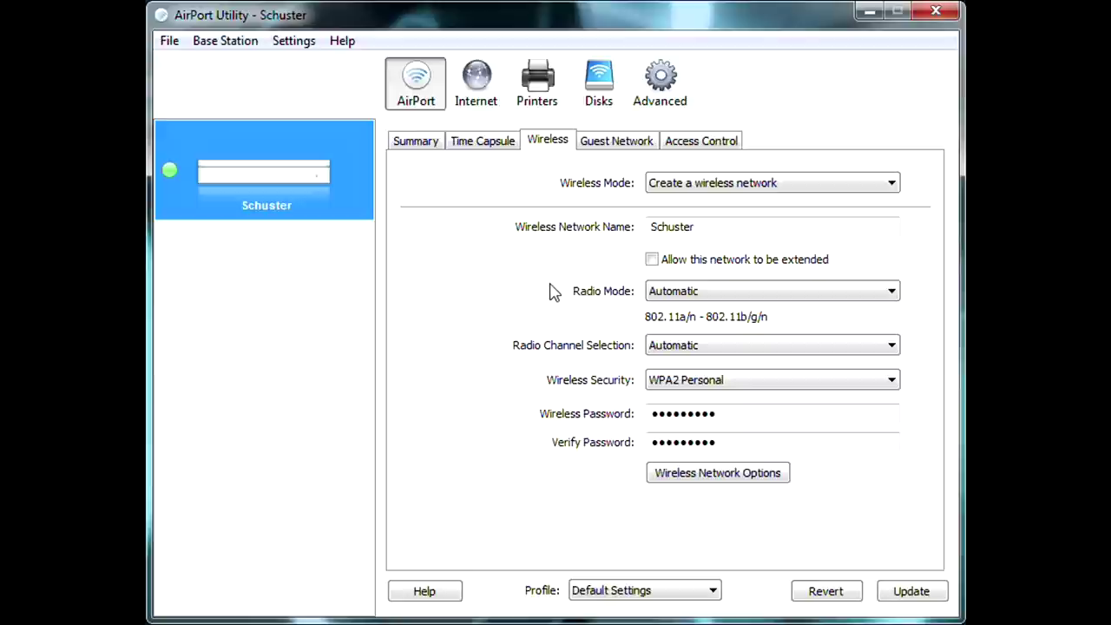
pyautogui.click(596, 149)
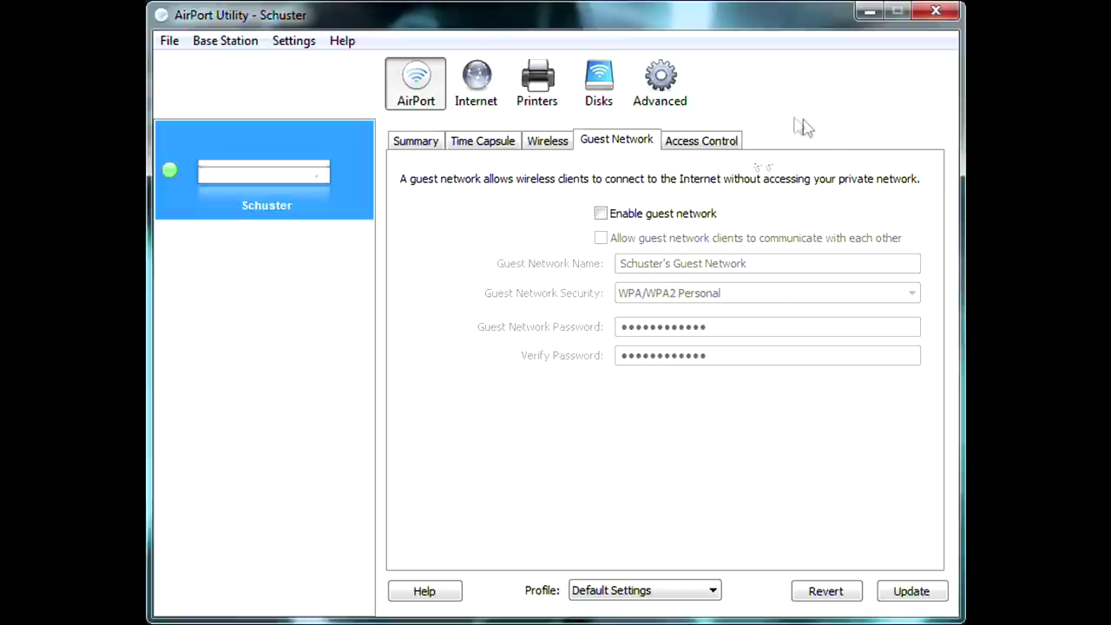
pyautogui.click(710, 144)
pyautogui.click(697, 187)
pyautogui.click(698, 189)
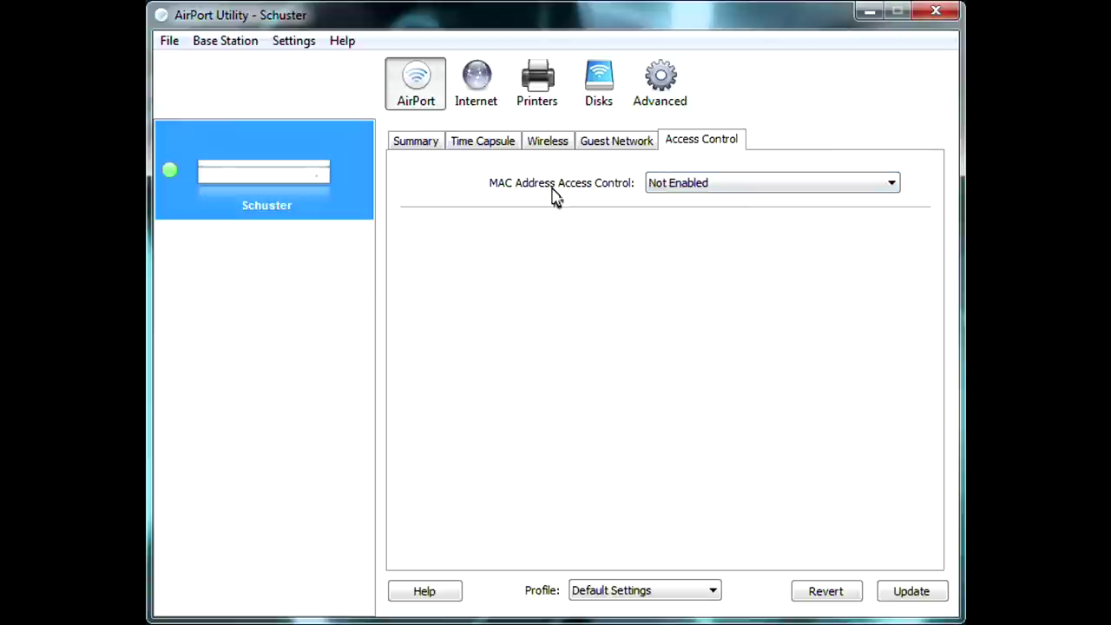
pyautogui.click(697, 186)
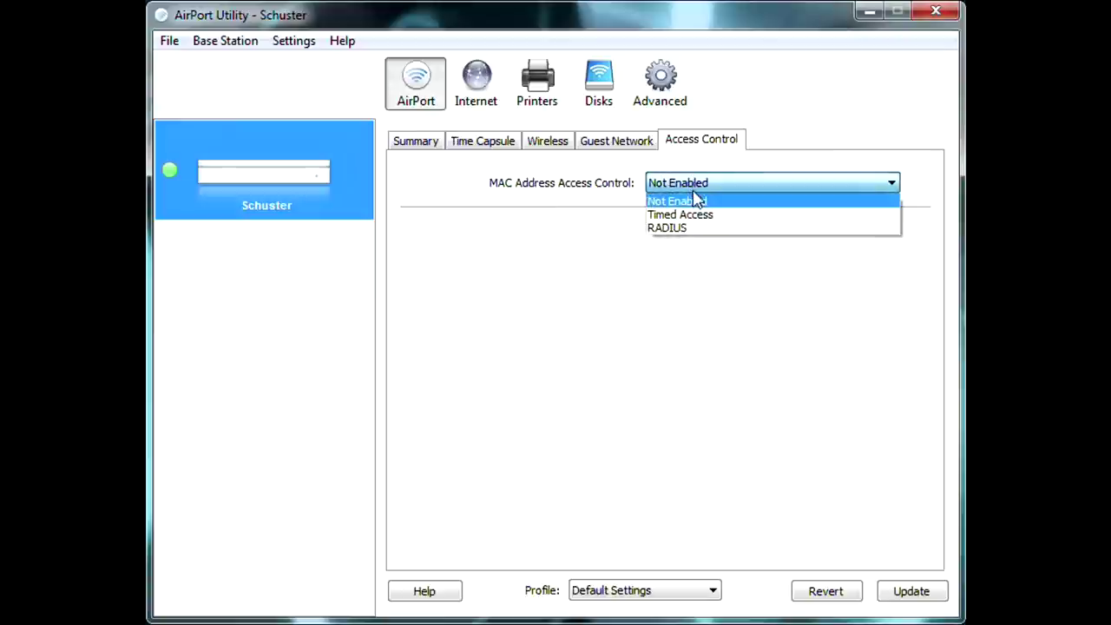
pyautogui.click(556, 240)
pyautogui.click(433, 151)
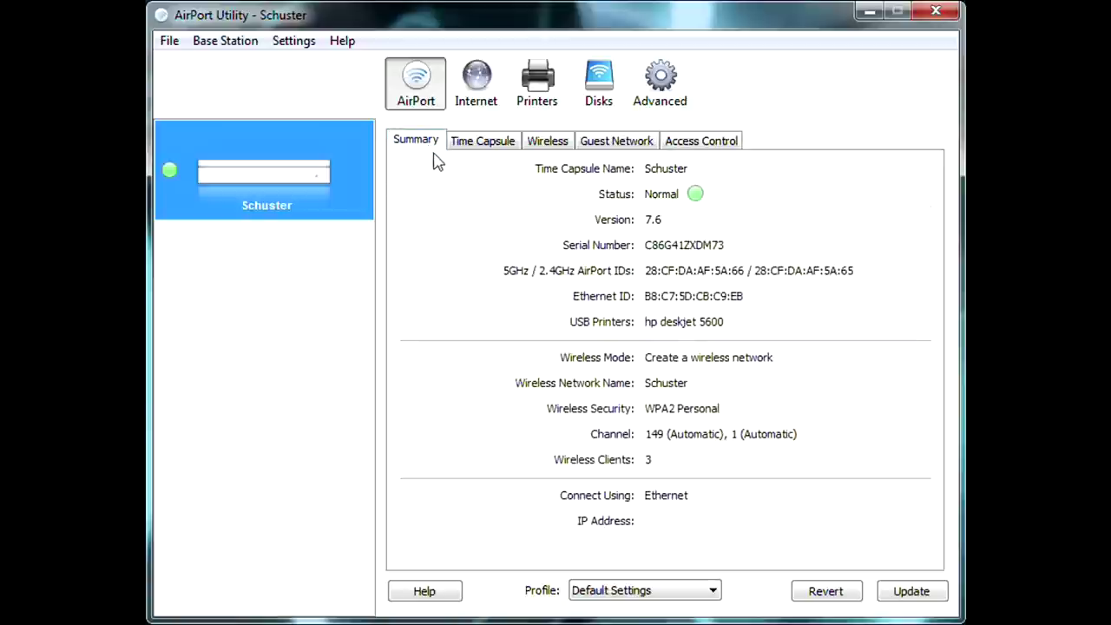
pyautogui.click(697, 144)
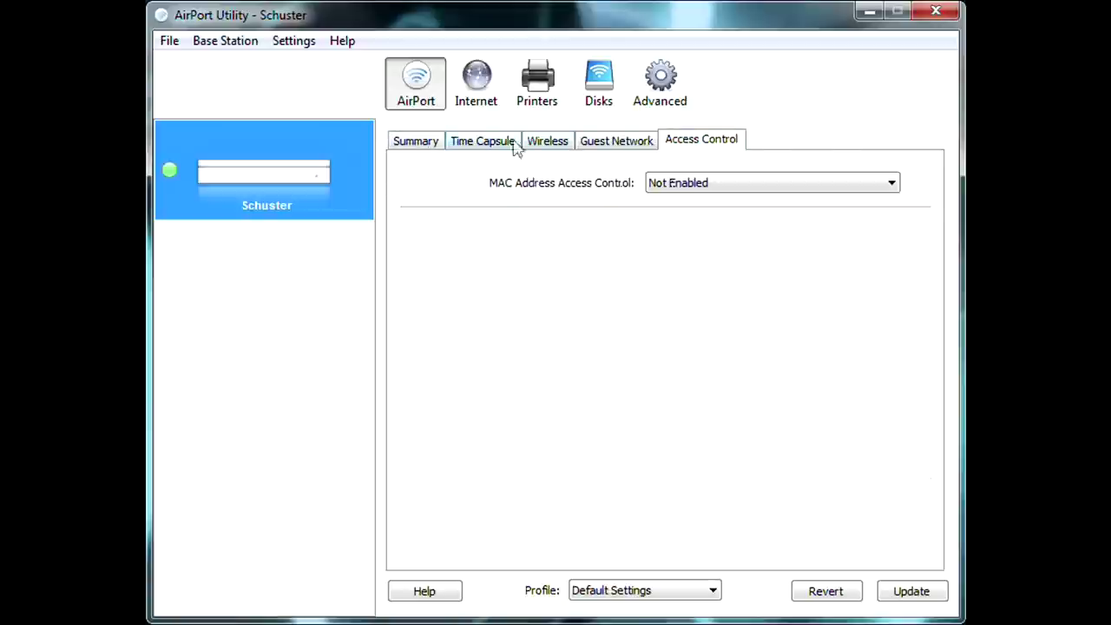
pyautogui.click(419, 144)
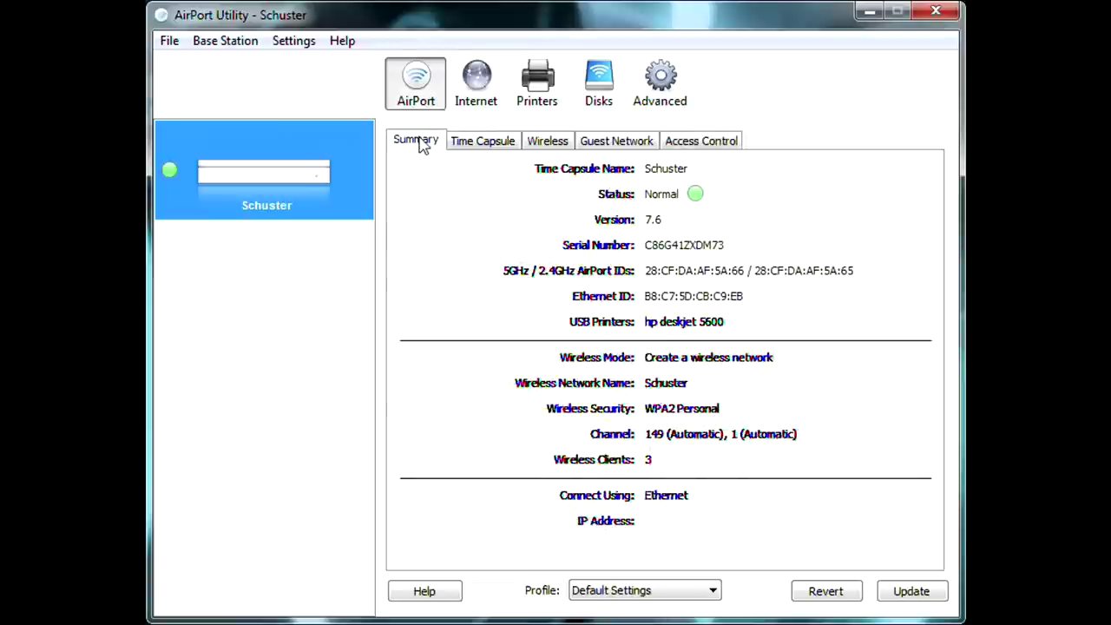
# Examine the Internet connection settings, including the available Ethernet WAN port speeds and connection sharing modes.
pyautogui.click(485, 82)
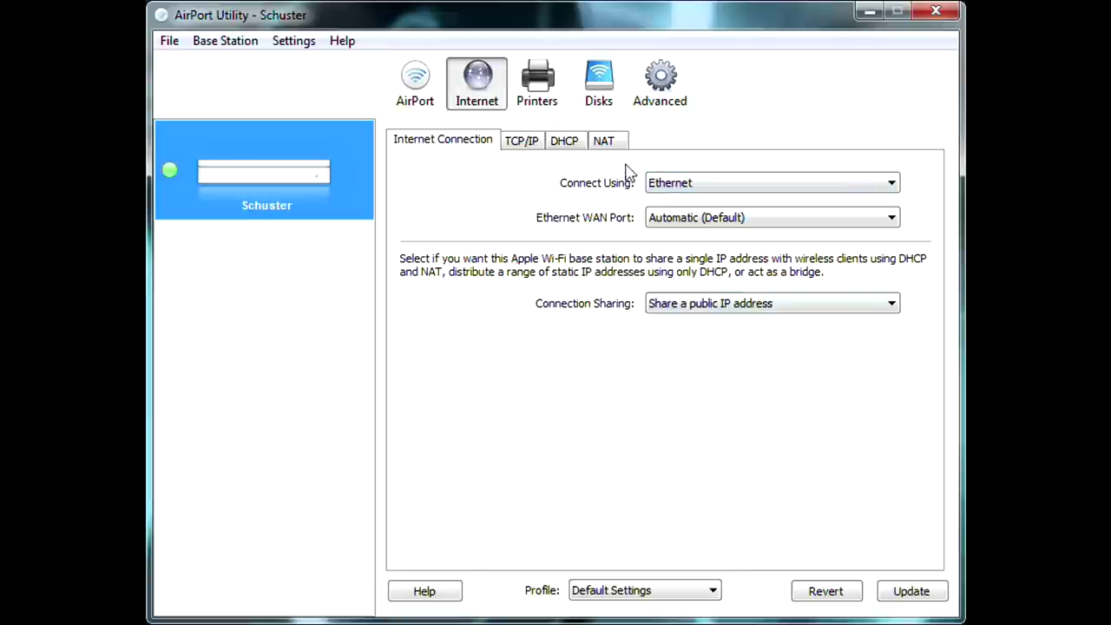
pyautogui.click(691, 219)
pyautogui.click(690, 217)
pyautogui.click(686, 218)
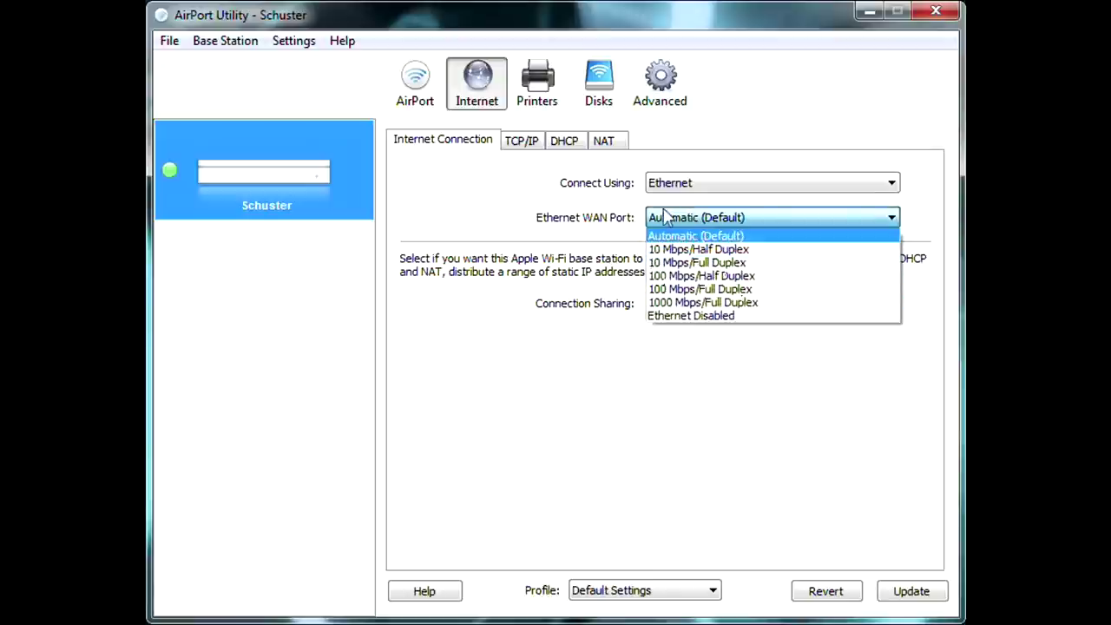
pyautogui.click(665, 217)
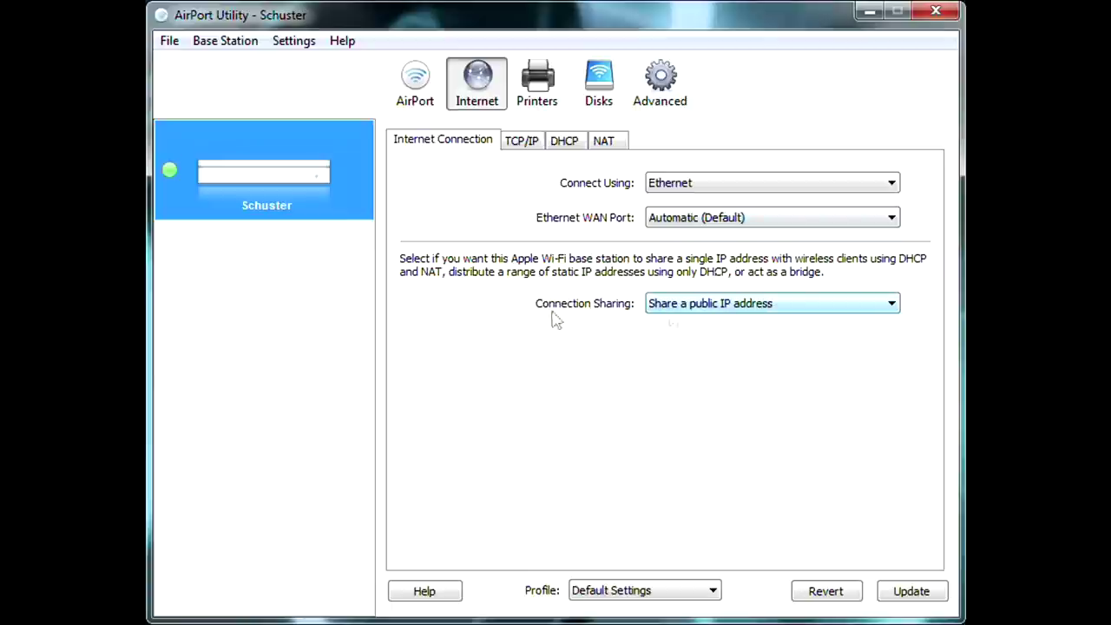
pyautogui.click(732, 306)
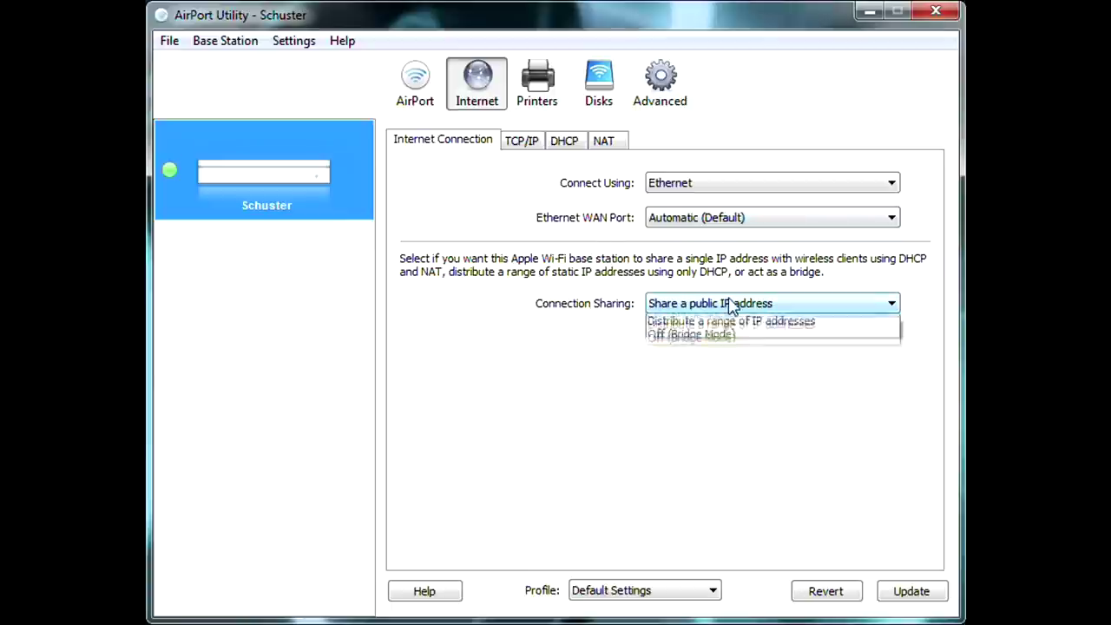
pyautogui.click(540, 300)
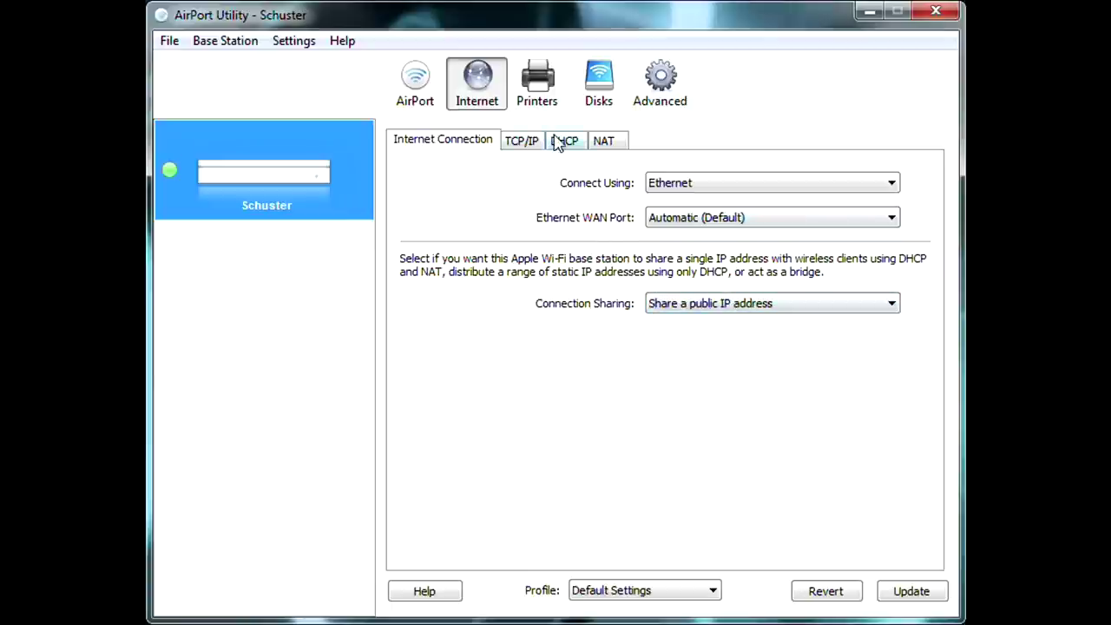
# Examine the TCP/IP, DHCP and NAT settings, including the DHCP reservation assistant, without adding a reservation.
pyautogui.click(525, 143)
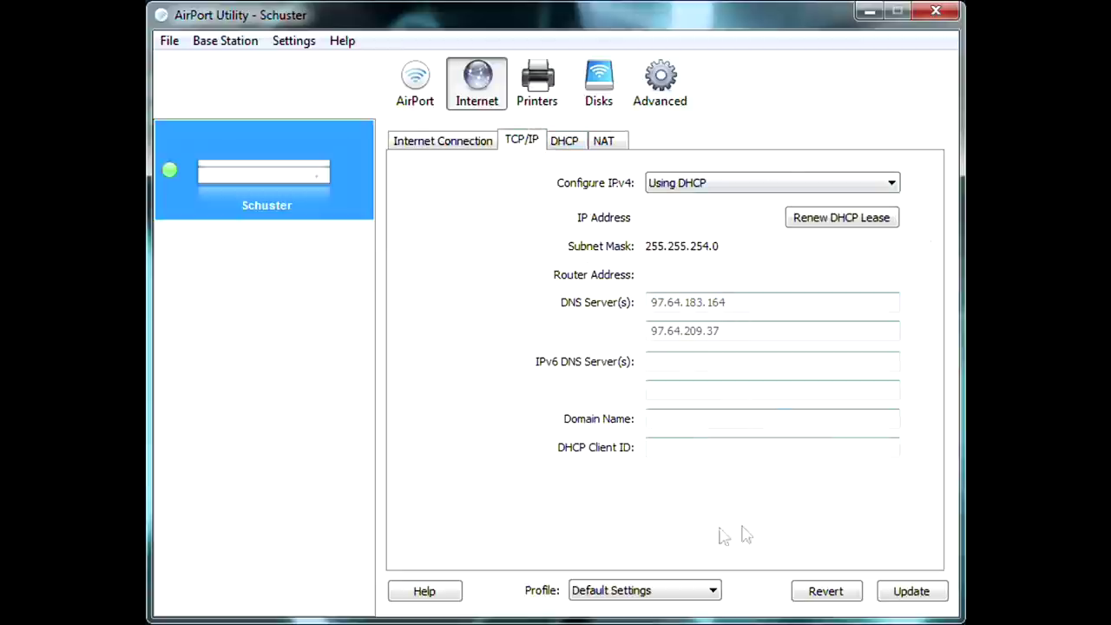
pyautogui.click(562, 145)
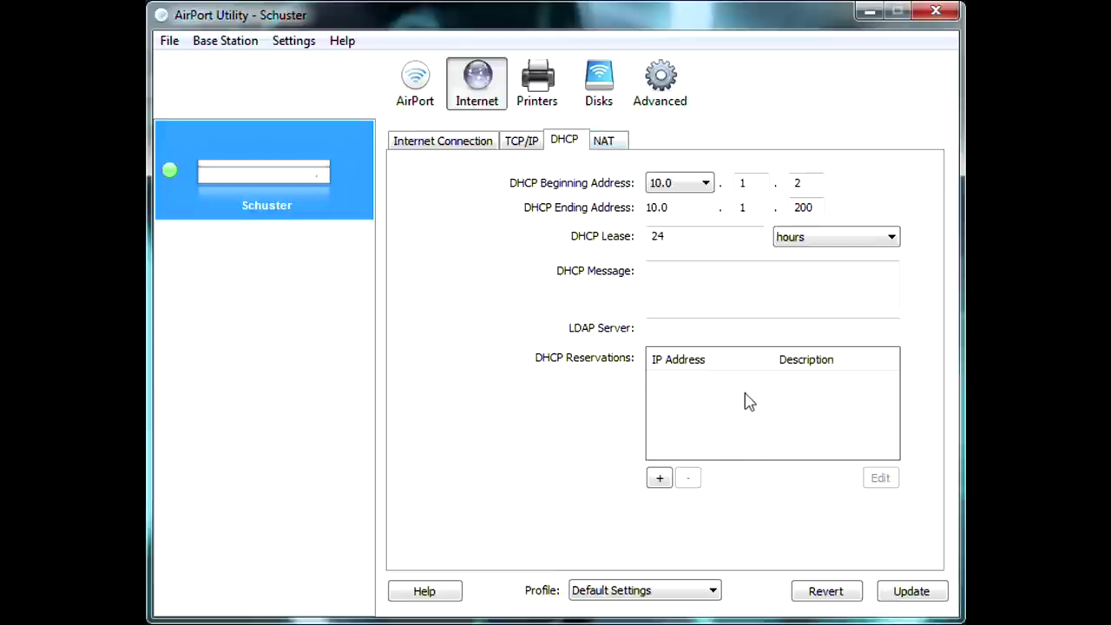
pyautogui.click(660, 479)
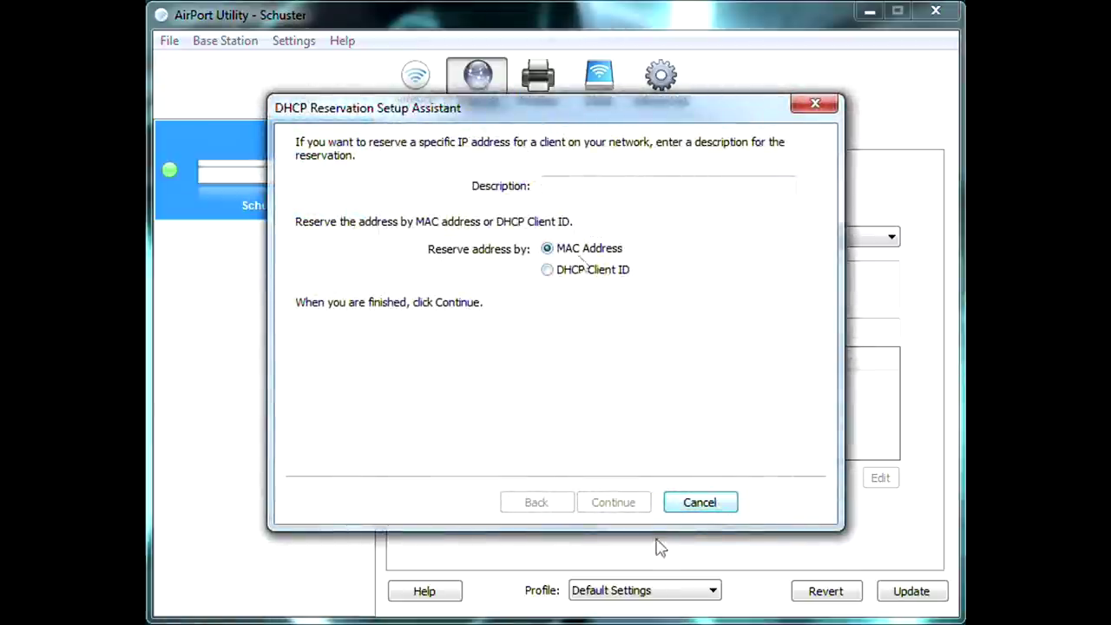
pyautogui.click(728, 507)
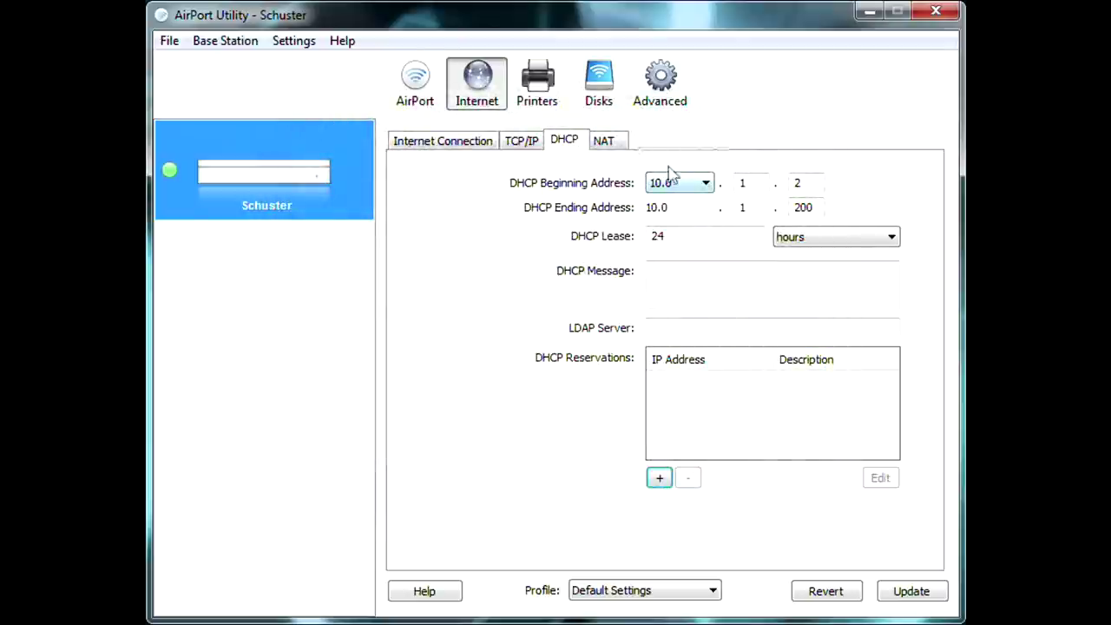
pyautogui.click(612, 142)
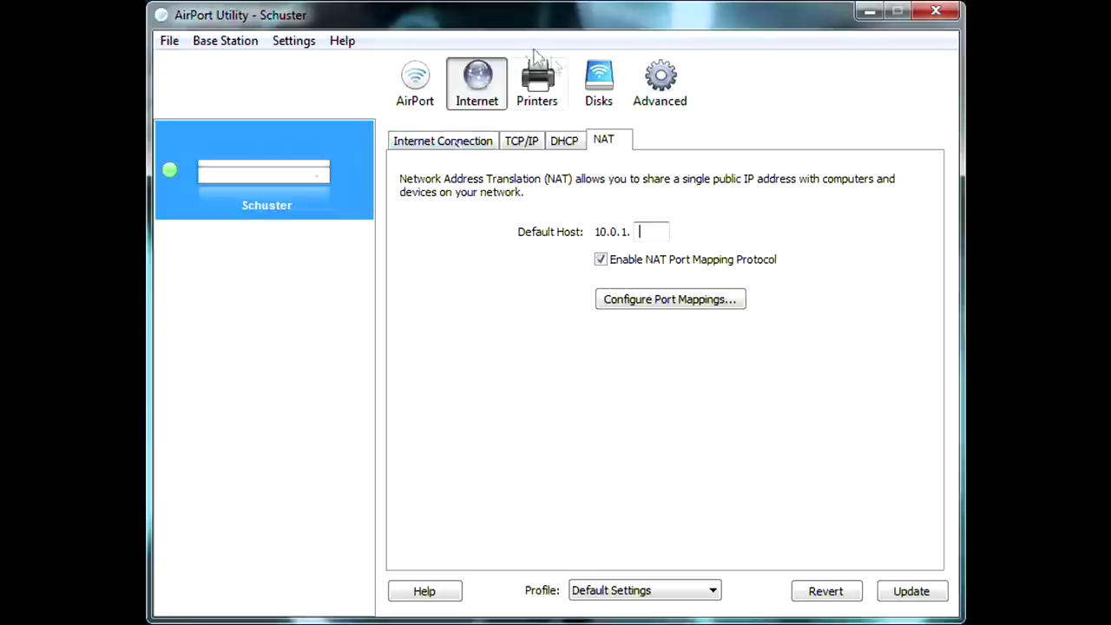
# Examine the shared USB printer list and the options for sharing printers over WAN.
pyautogui.click(549, 78)
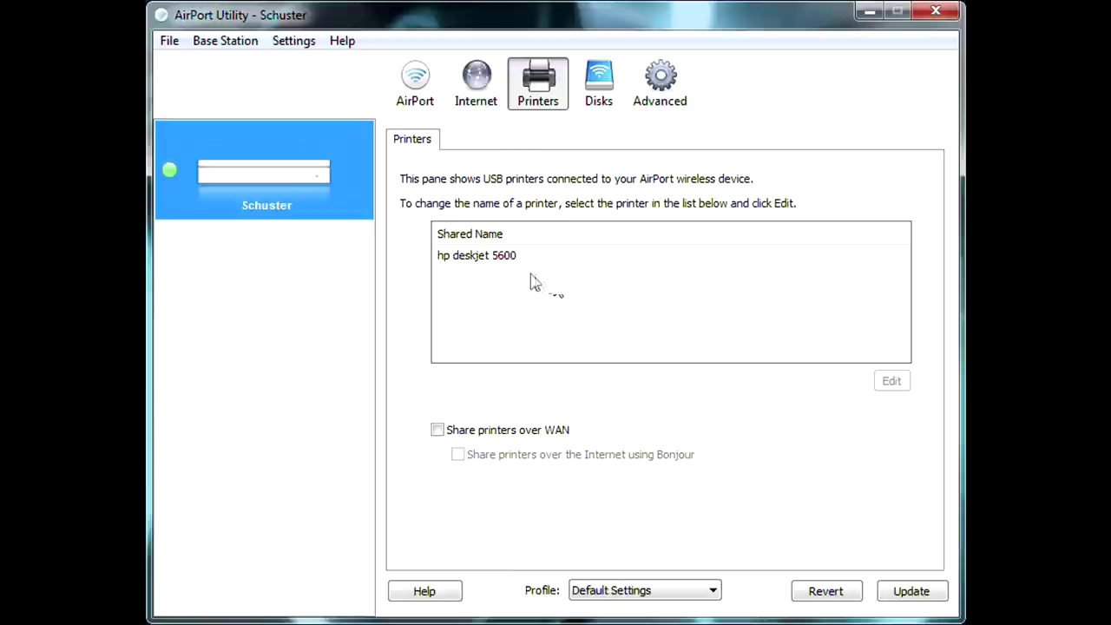
pyautogui.click(455, 258)
pyautogui.click(532, 338)
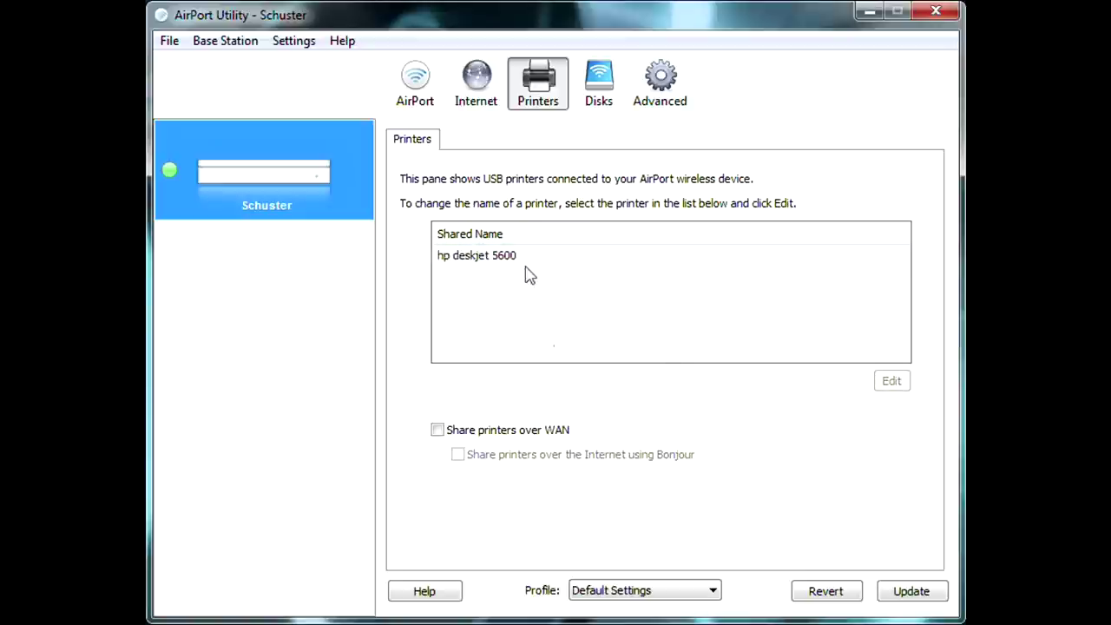
pyautogui.click(473, 262)
pyautogui.click(512, 308)
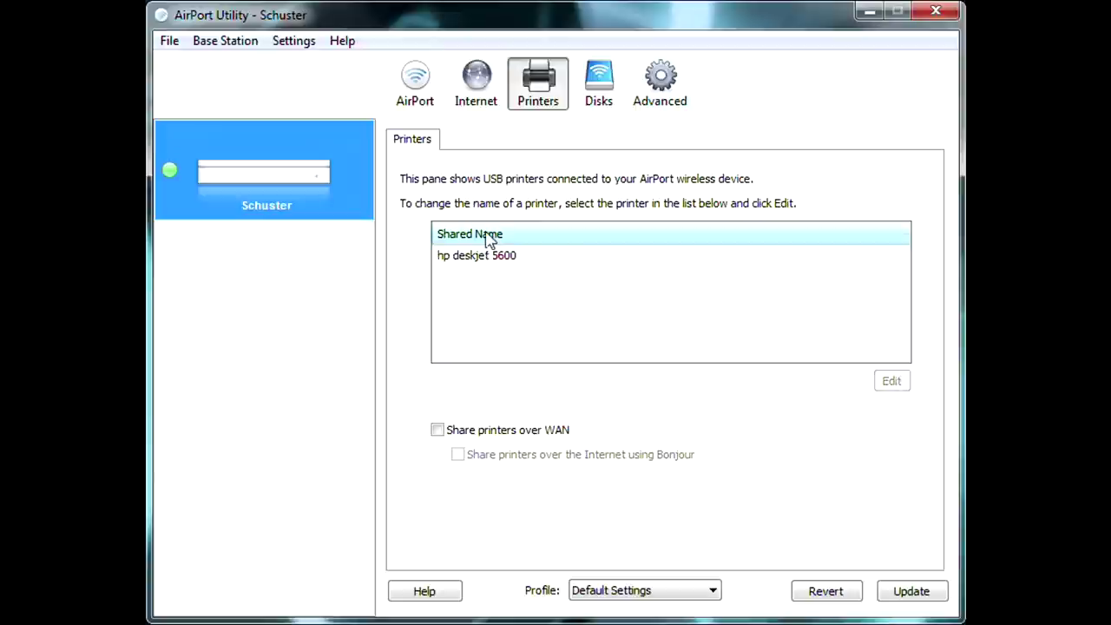
pyautogui.click(483, 266)
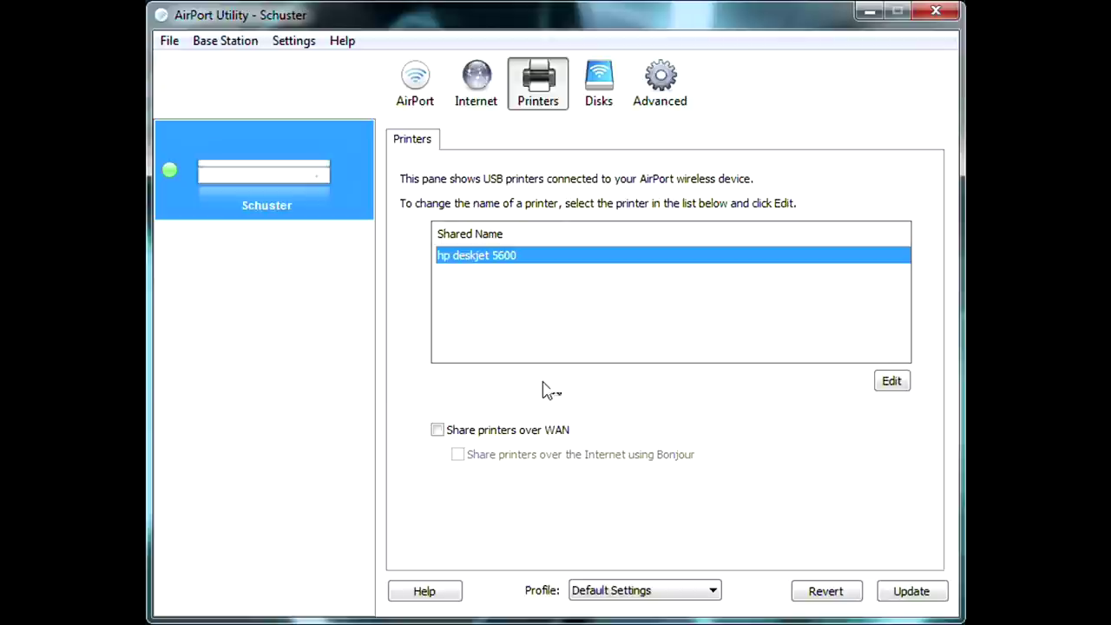
pyautogui.click(519, 341)
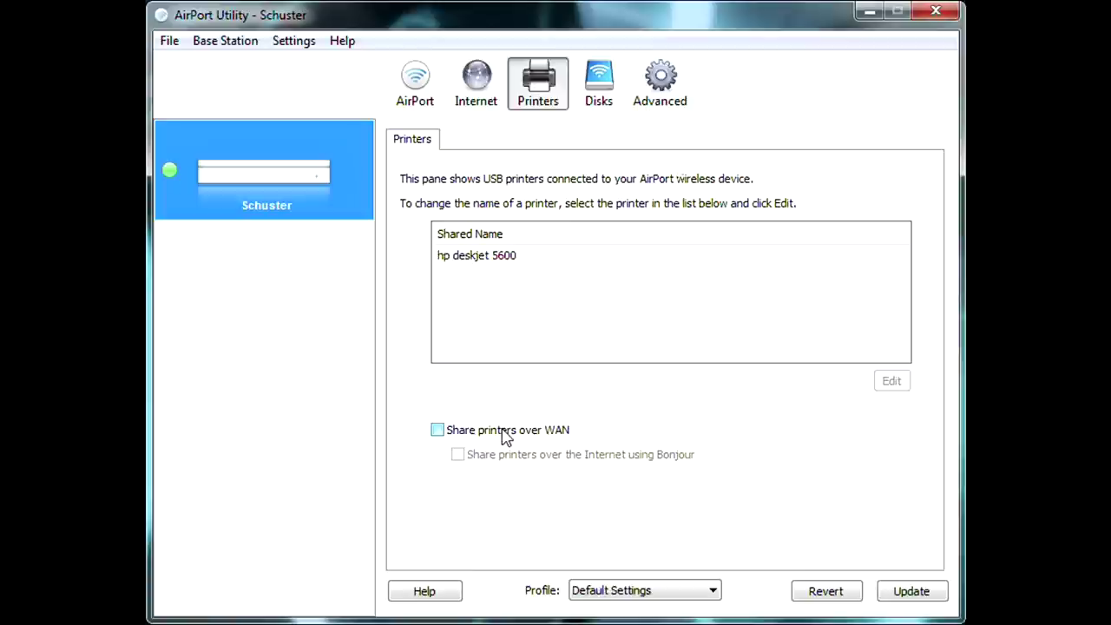
# Examine the Time Capsule's disk details and its file sharing options for securing shared disks and guest access.
pyautogui.click(595, 85)
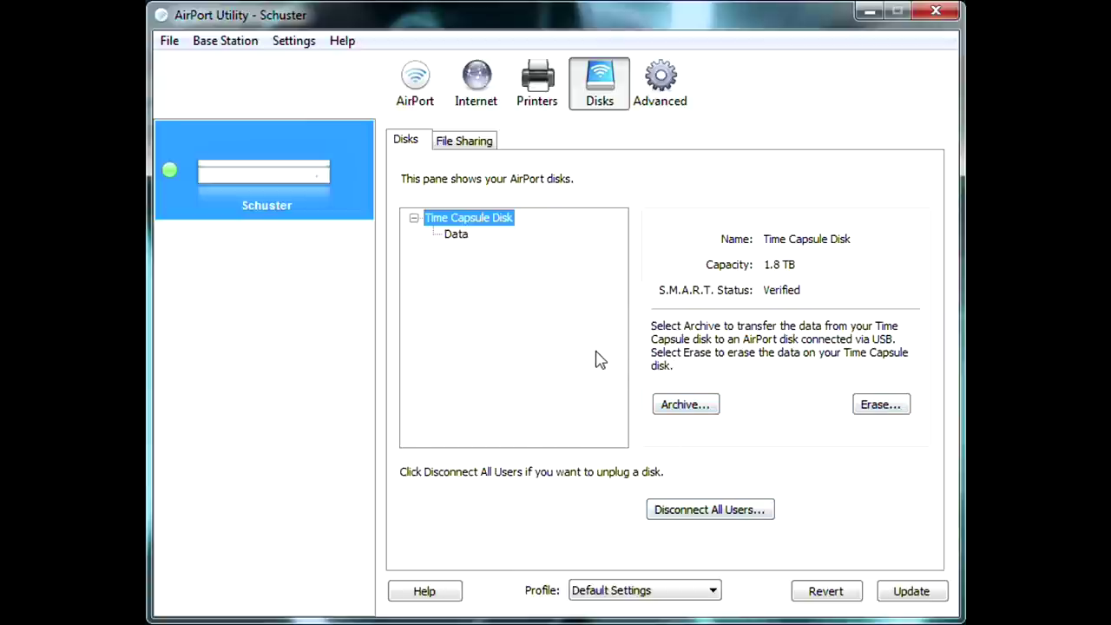
pyautogui.click(480, 147)
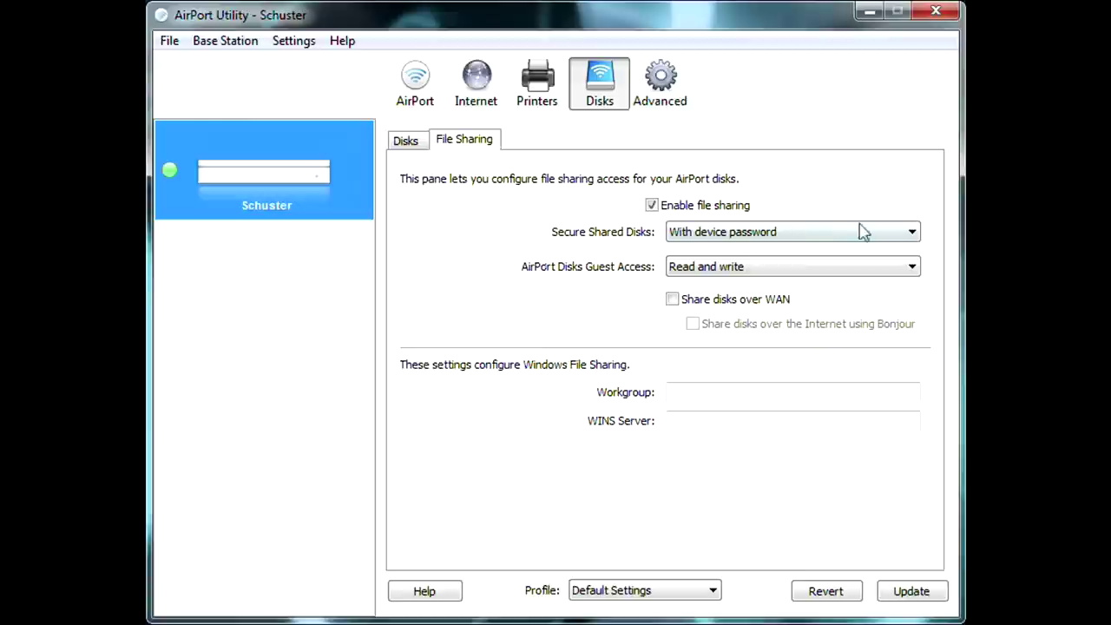
pyautogui.click(786, 241)
pyautogui.click(717, 290)
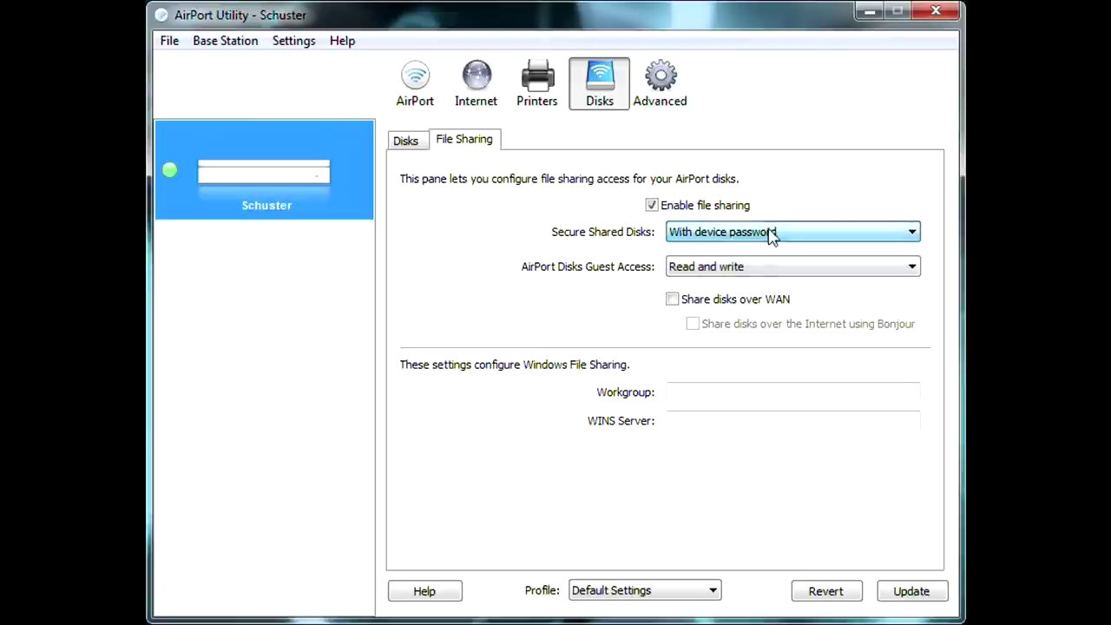
pyautogui.click(703, 234)
pyautogui.click(747, 233)
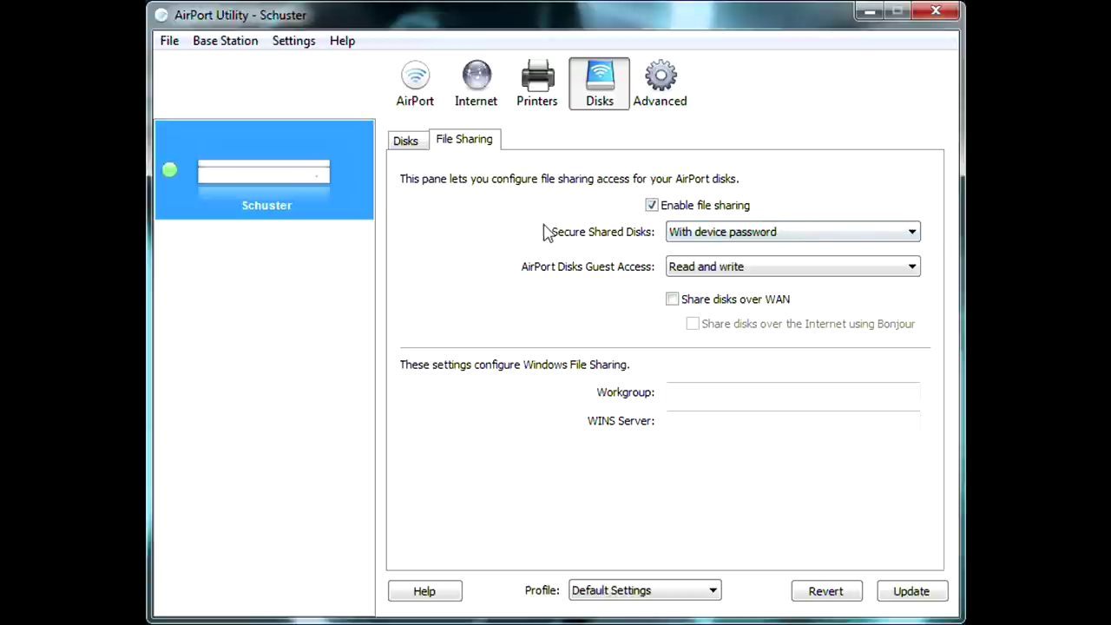
pyautogui.click(728, 271)
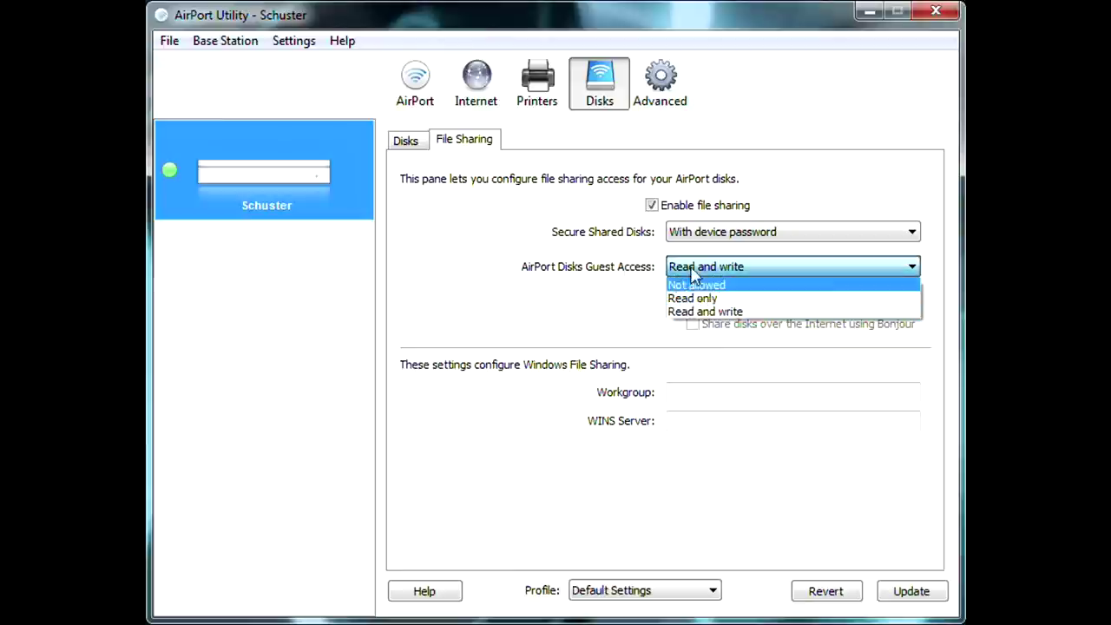
pyautogui.click(555, 256)
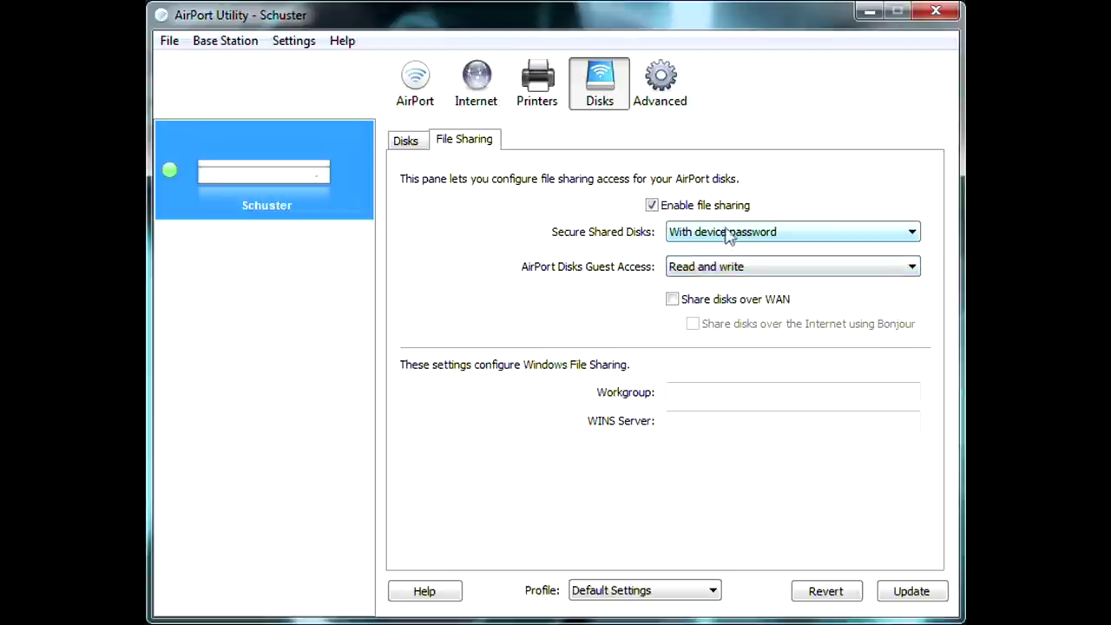
# Examine the advanced logging and SNMP settings, the device logs, and the wireless and DHCP client lists.
pyautogui.click(660, 78)
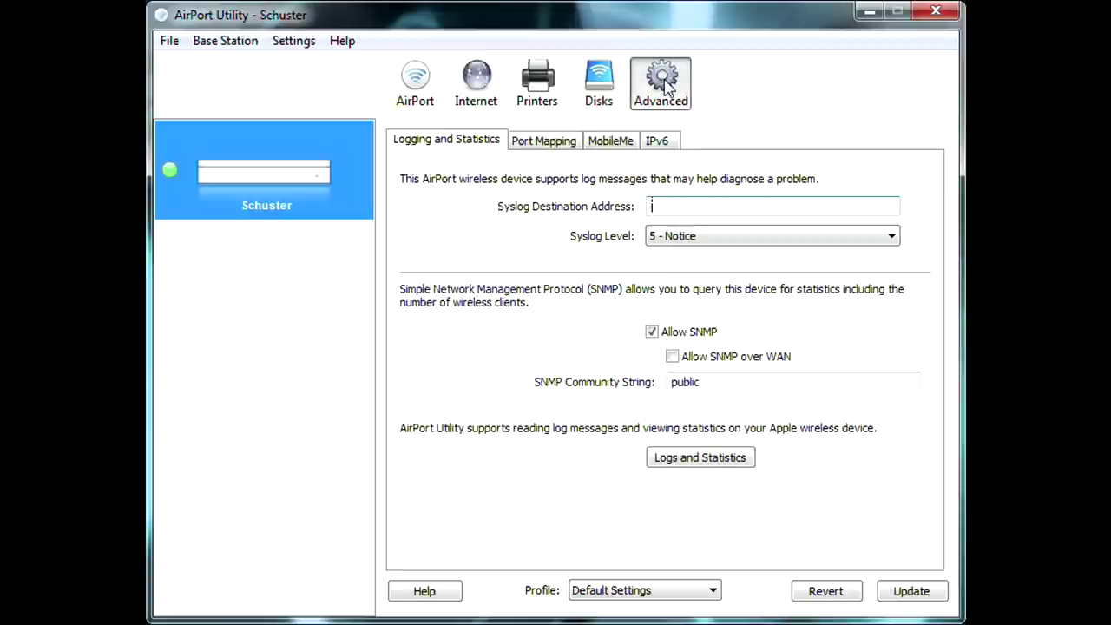
pyautogui.click(577, 84)
pyautogui.click(660, 80)
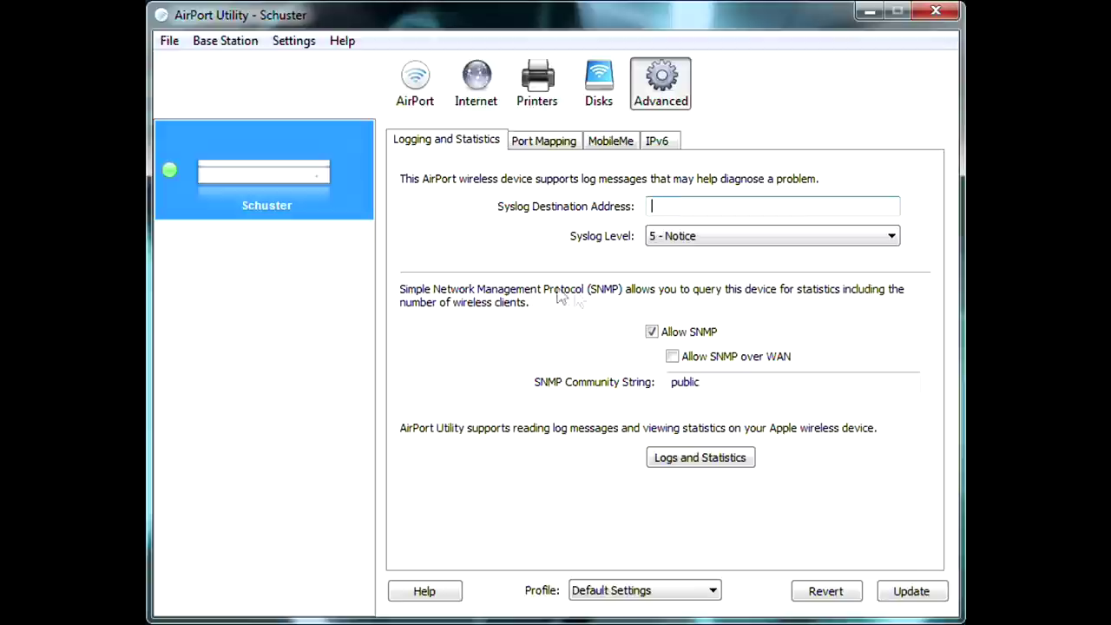
pyautogui.click(689, 466)
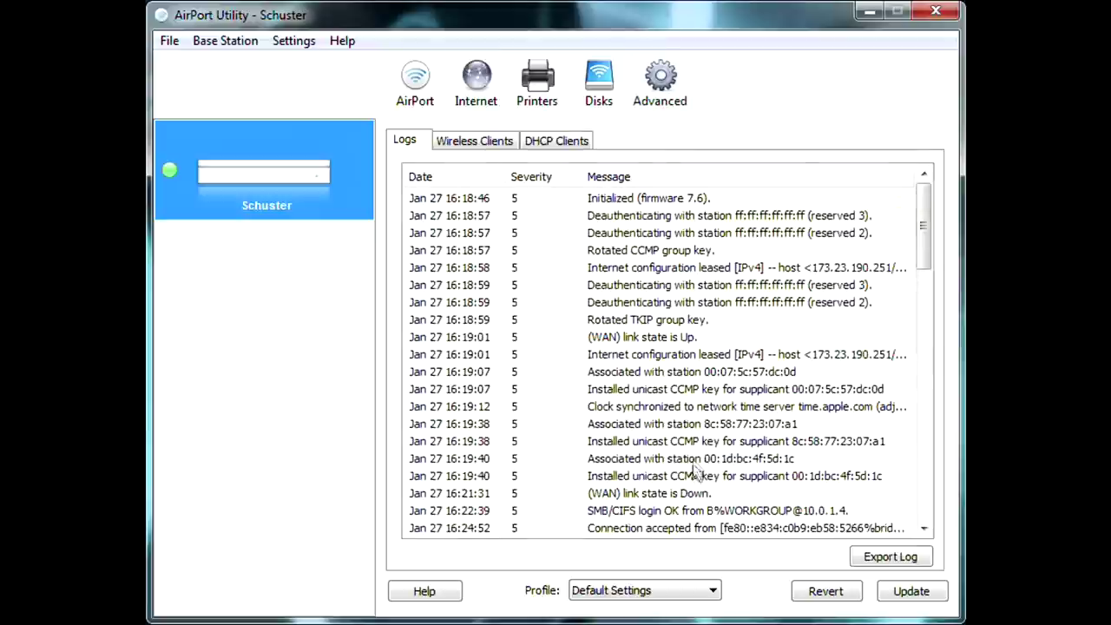
pyautogui.scroll(-15, 772, 250)
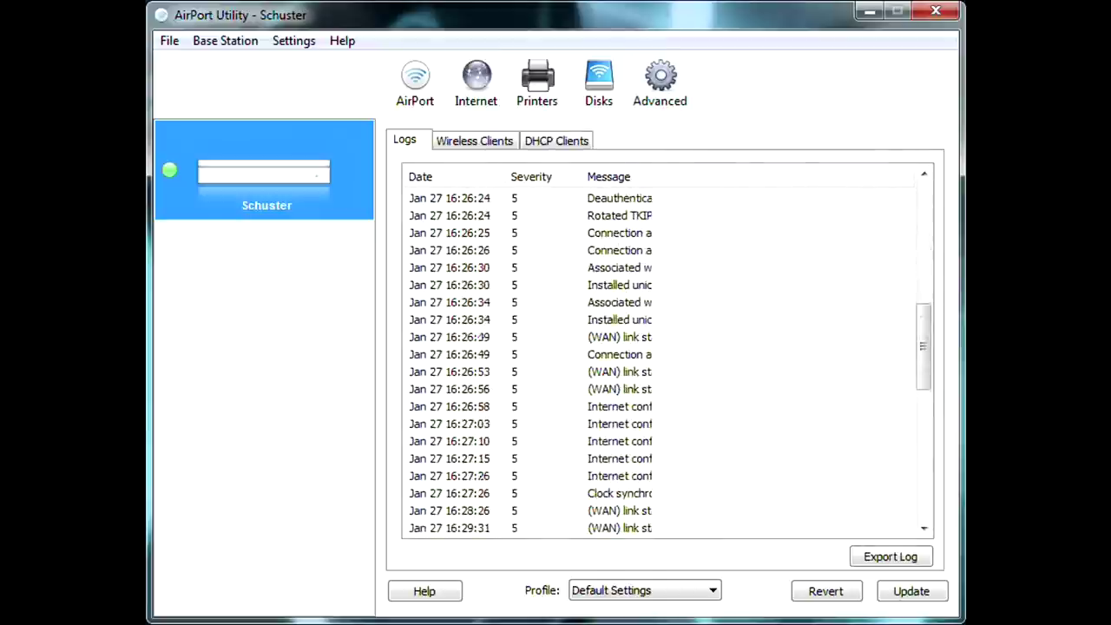
pyautogui.scroll(-6, 667, 356)
pyautogui.scroll(14, 667, 356)
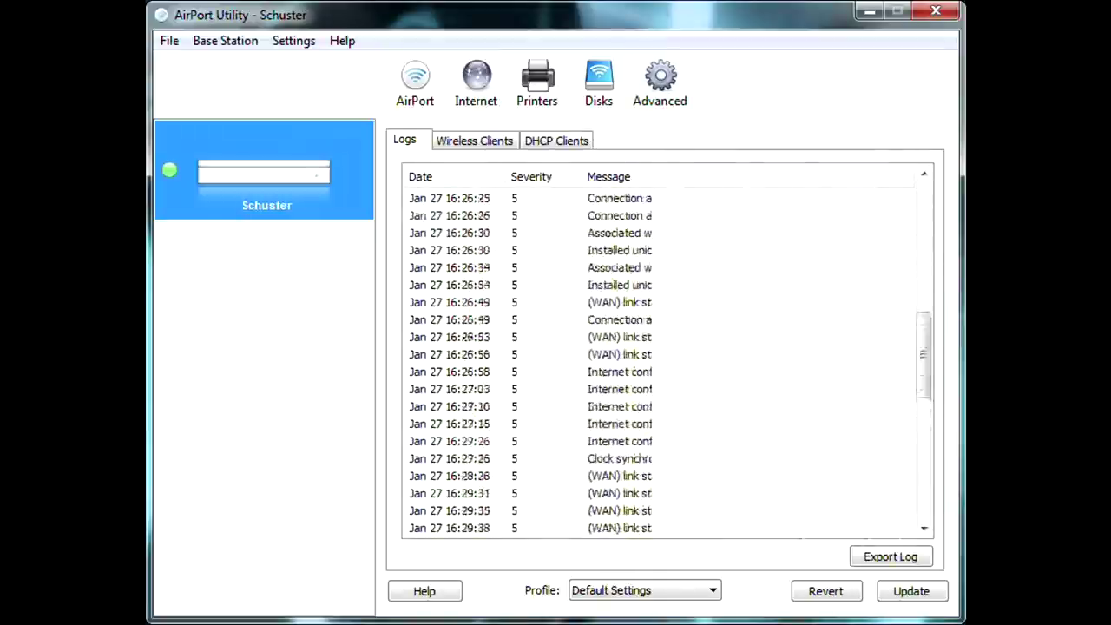
pyautogui.click(460, 144)
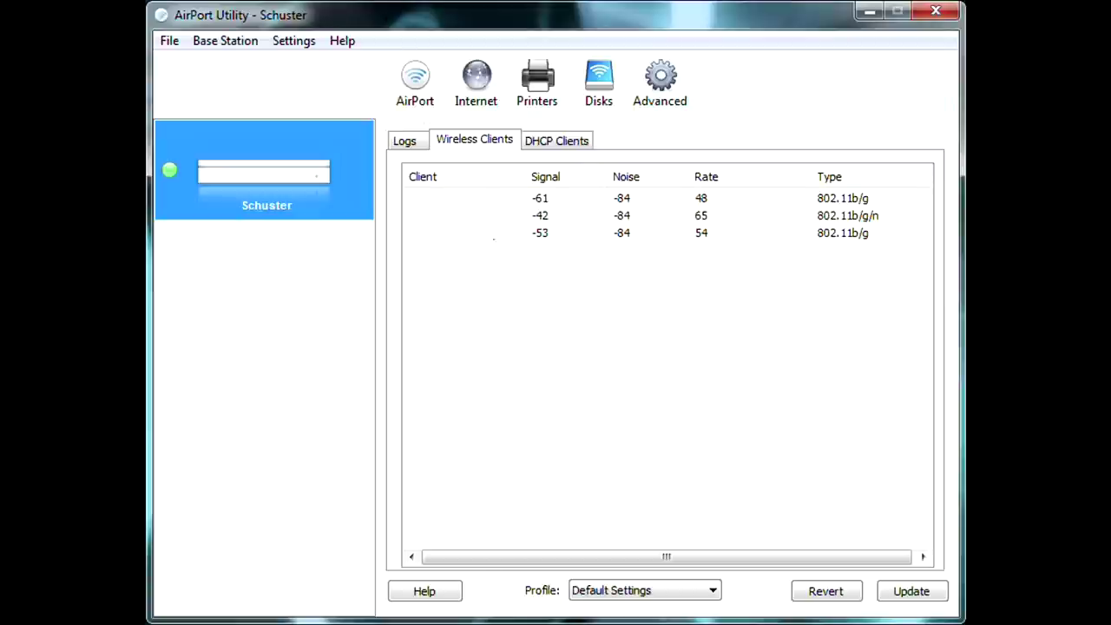
pyautogui.click(557, 143)
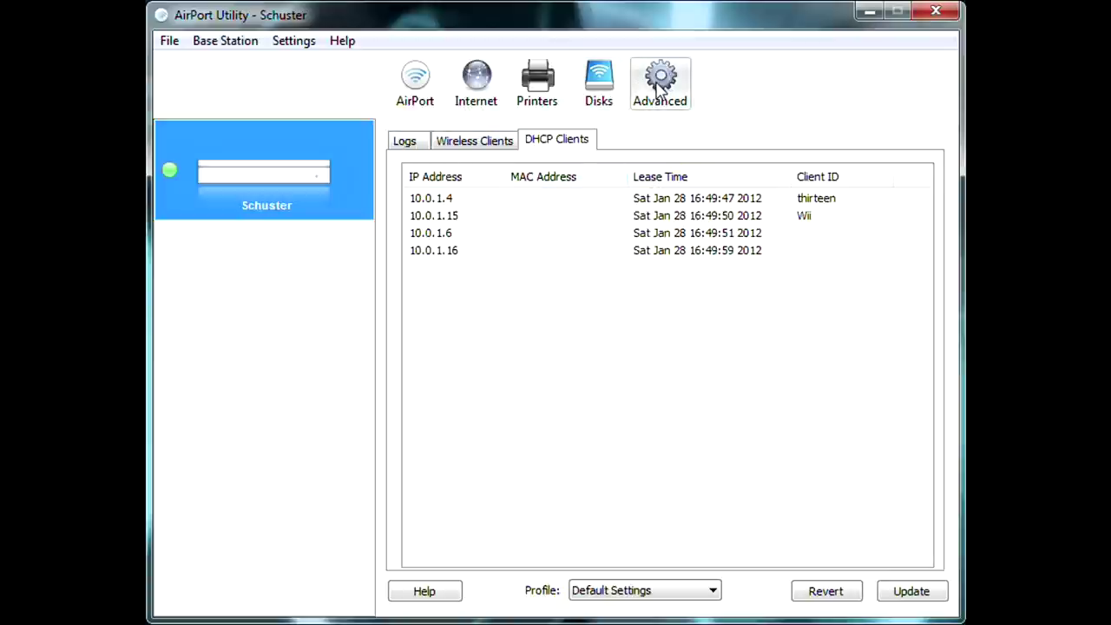
pyautogui.click(420, 144)
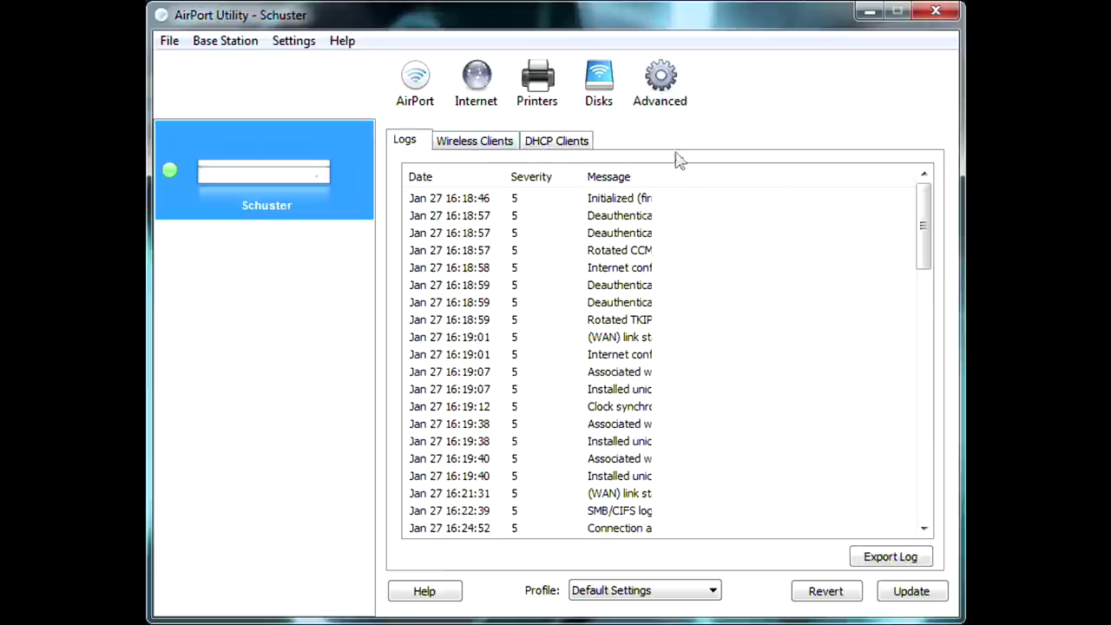
# Examine the port mapping settings and the fields of the setup assistant without adding a mapping.
pyautogui.click(659, 81)
pyautogui.click(530, 144)
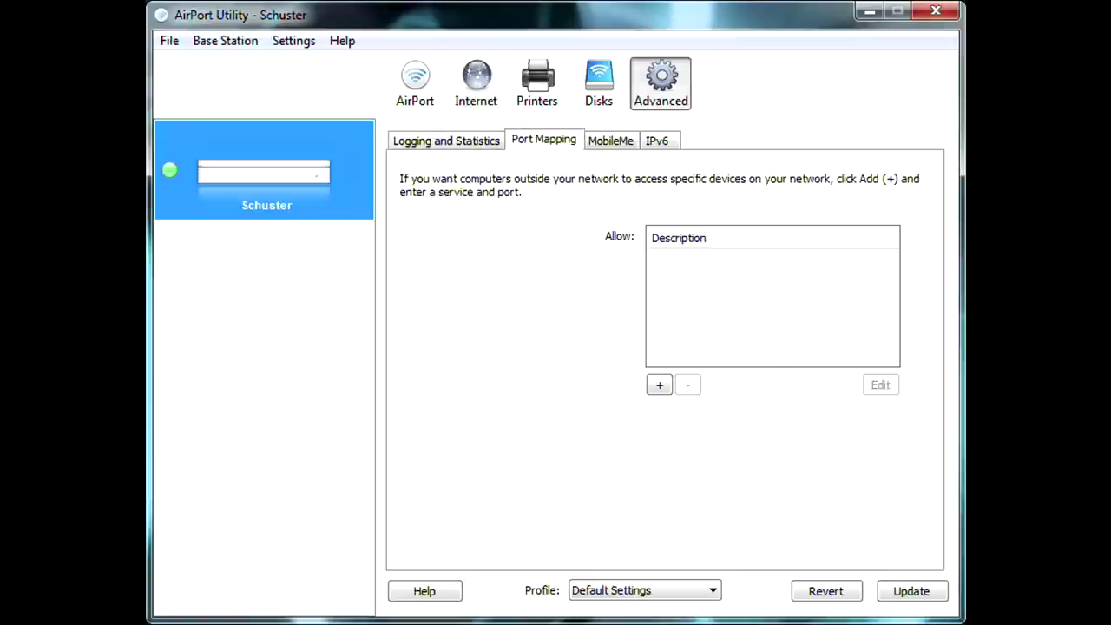
pyautogui.click(662, 387)
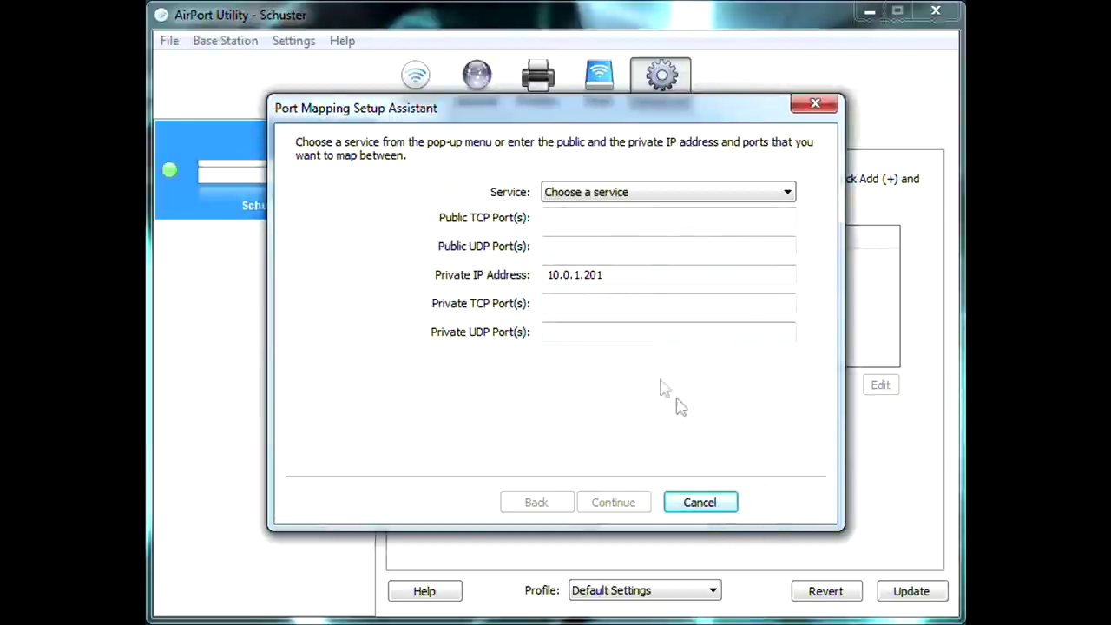
pyautogui.click(715, 507)
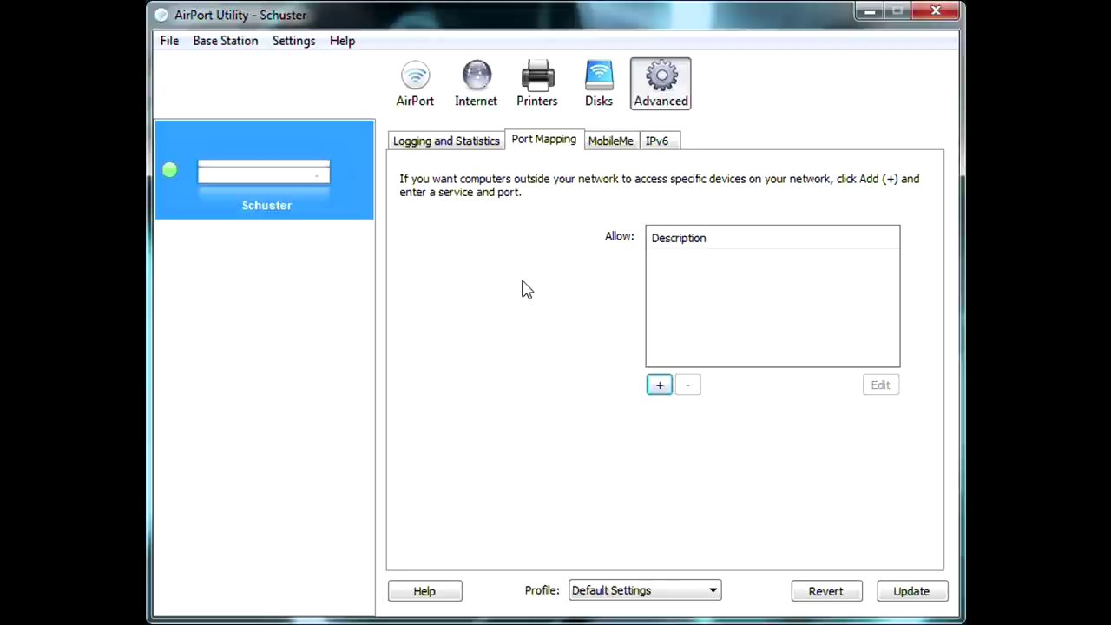
# Examine the MobileMe and IPv6 settings, and return to the logging and statistics settings.
pyautogui.click(615, 148)
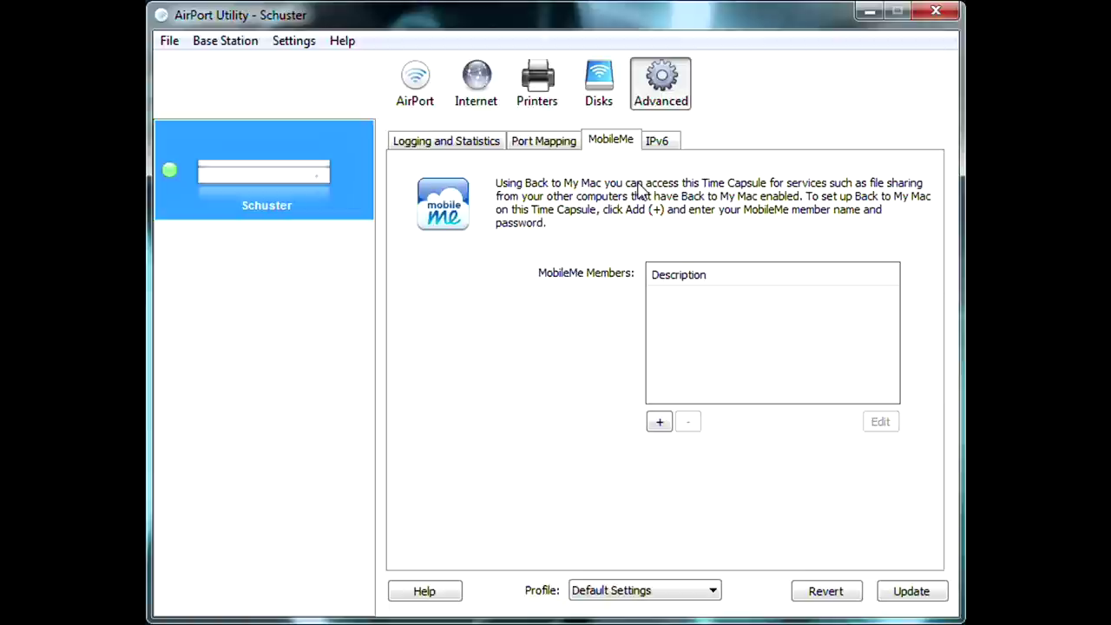
pyautogui.click(665, 145)
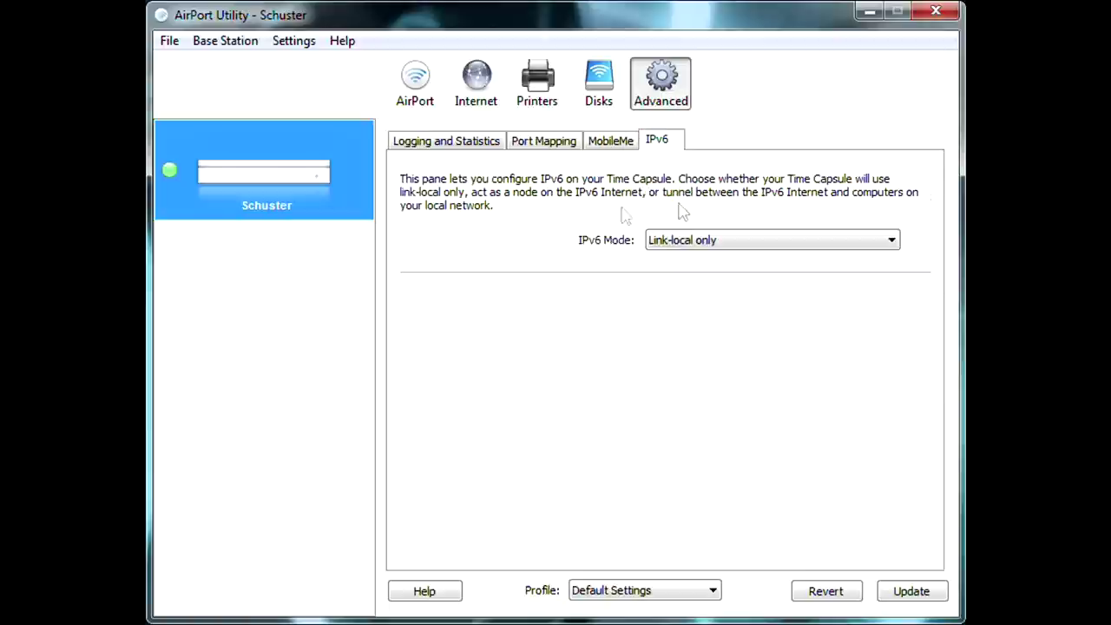
pyautogui.click(431, 149)
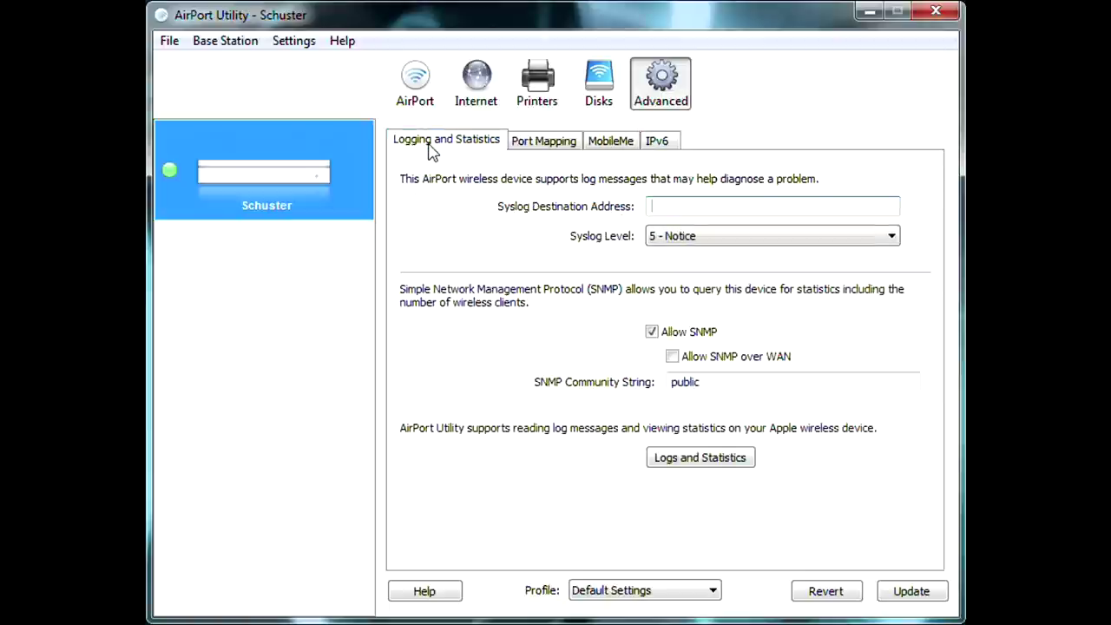
# Examine the available file, base station and settings commands, and close AirPort Utility.
pyautogui.click(235, 40)
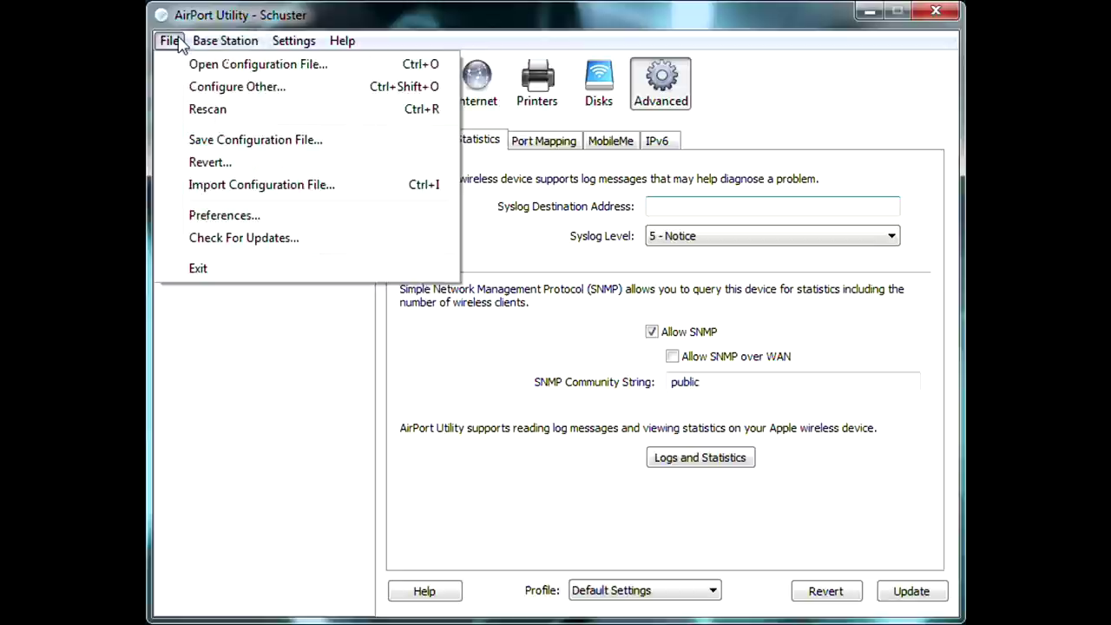
pyautogui.moveTo(283, 43)
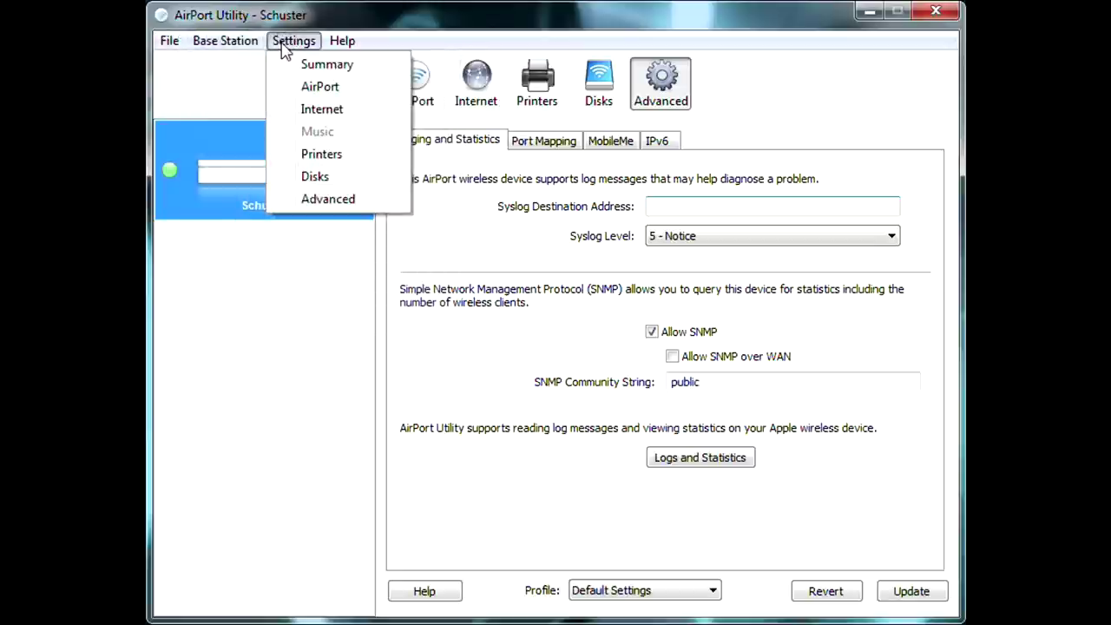
pyautogui.click(486, 276)
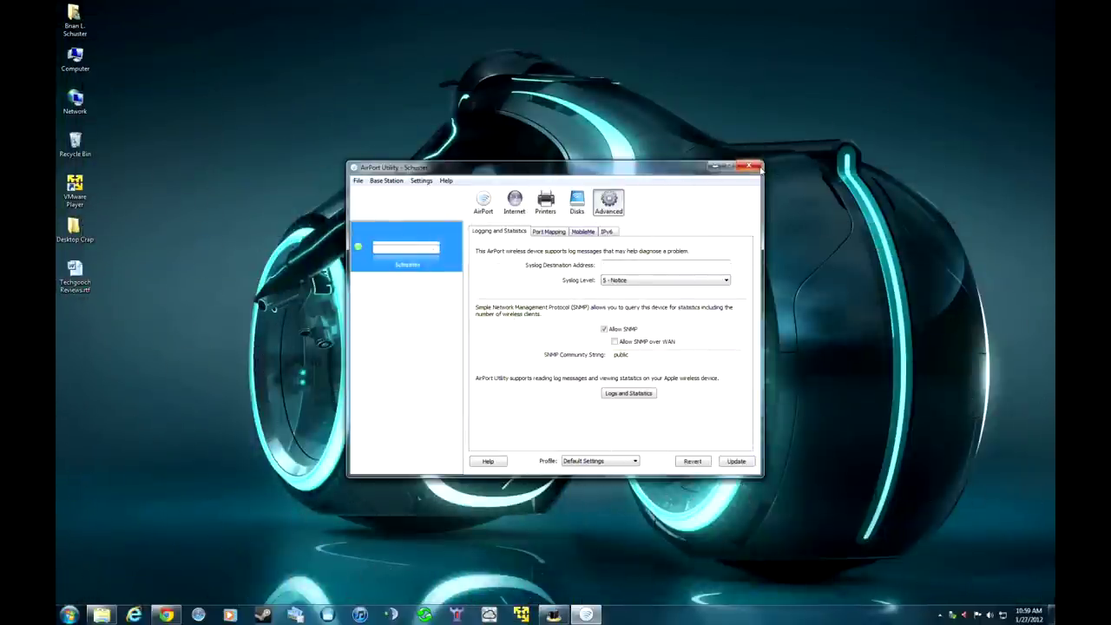
pyautogui.click(755, 167)
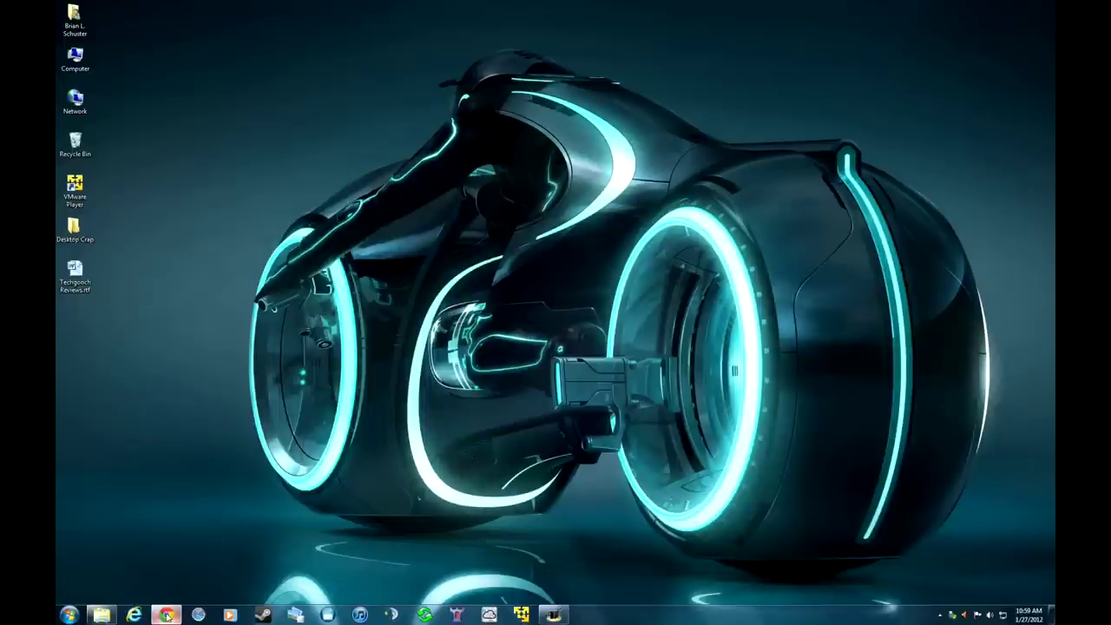
# Open the Bonjour Printer Wizard, review the setup summary for the shared hp deskjet 5600, and cancel without installing it.
pyautogui.moveTo(166, 615)
pyautogui.click(69, 615)
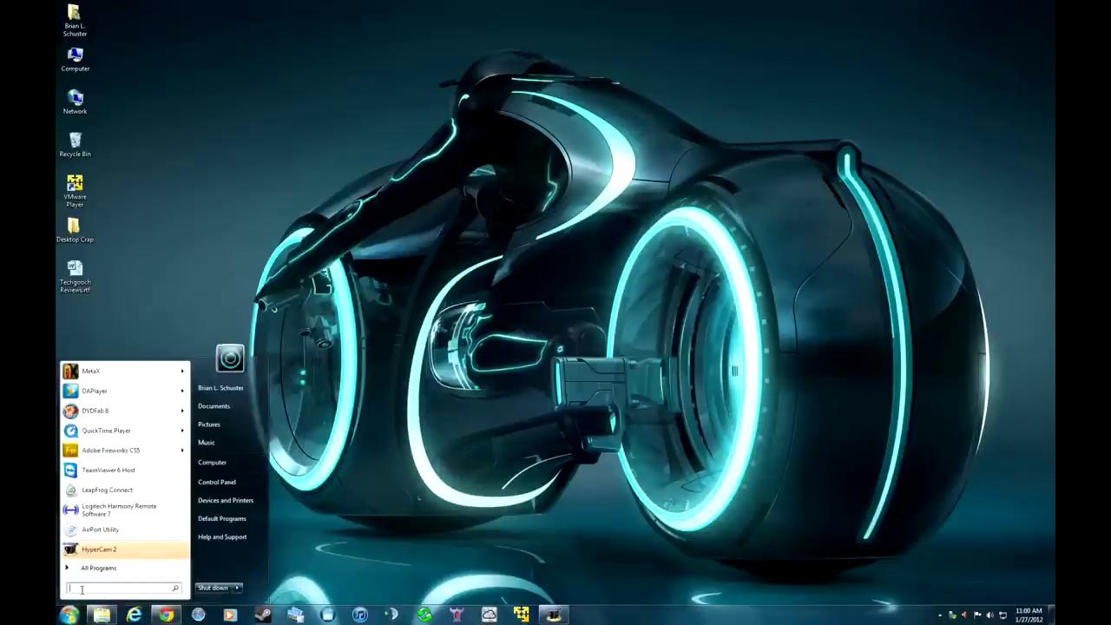
pyautogui.write('bonj')
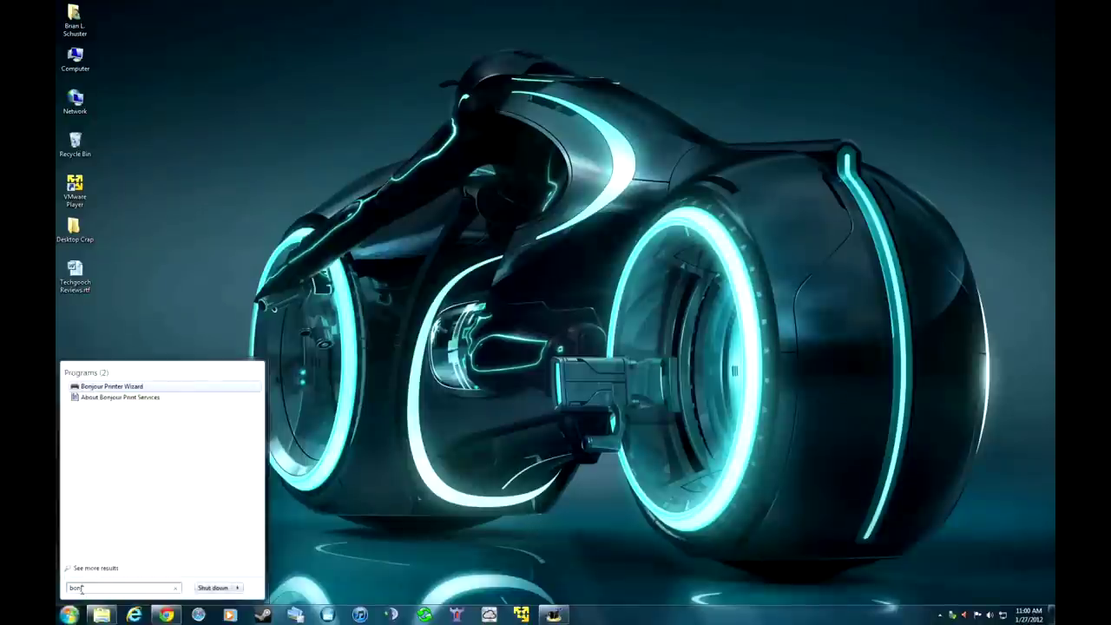
pyautogui.click(104, 387)
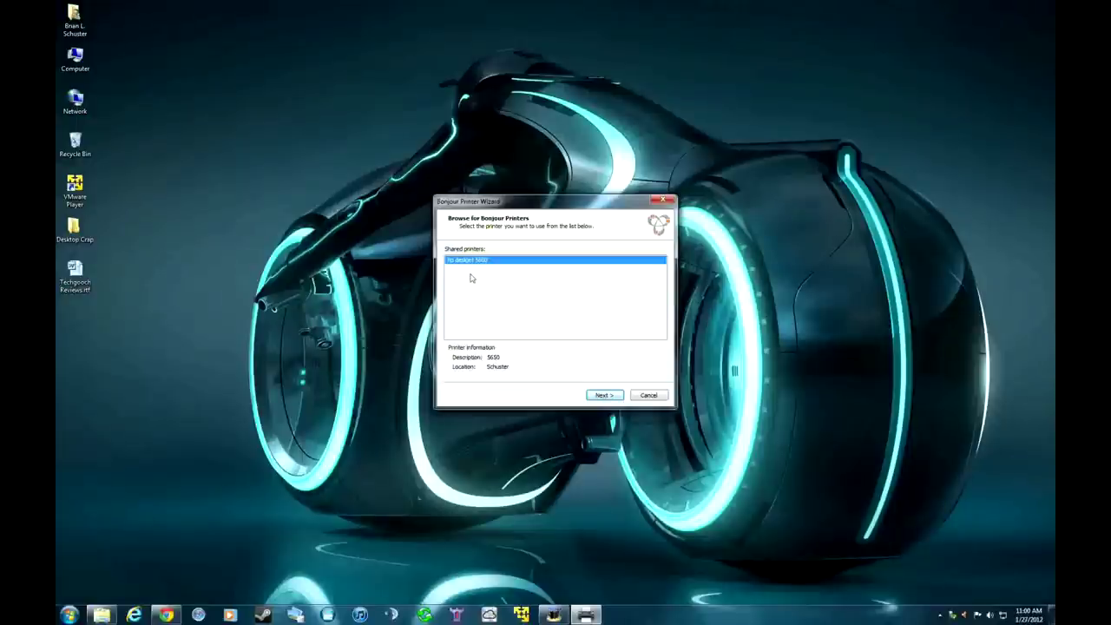
pyautogui.click(610, 392)
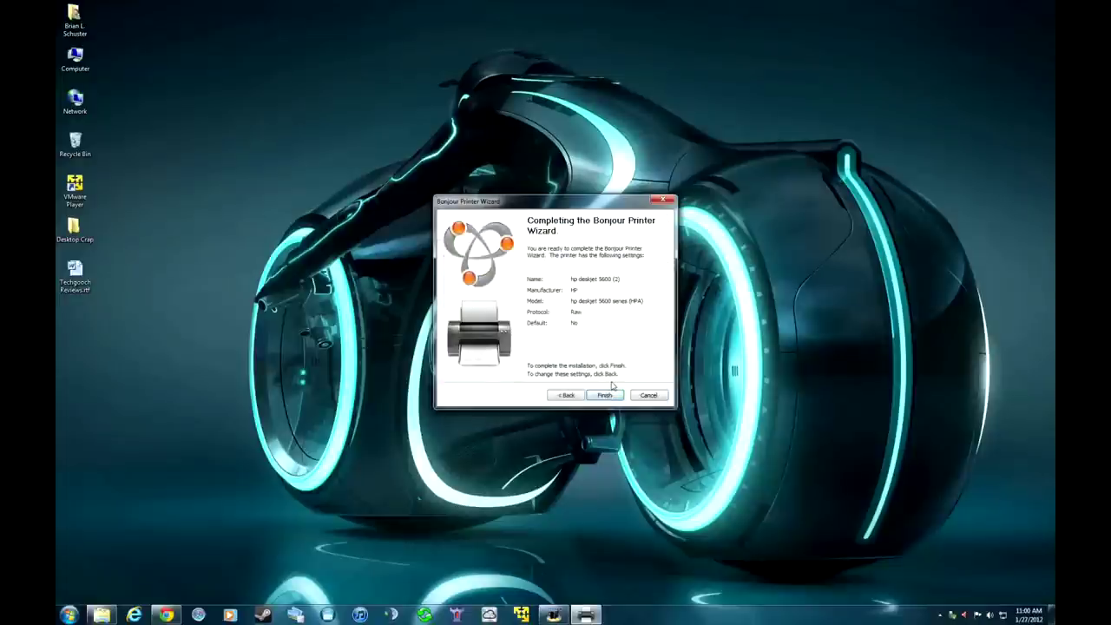
pyautogui.click(647, 396)
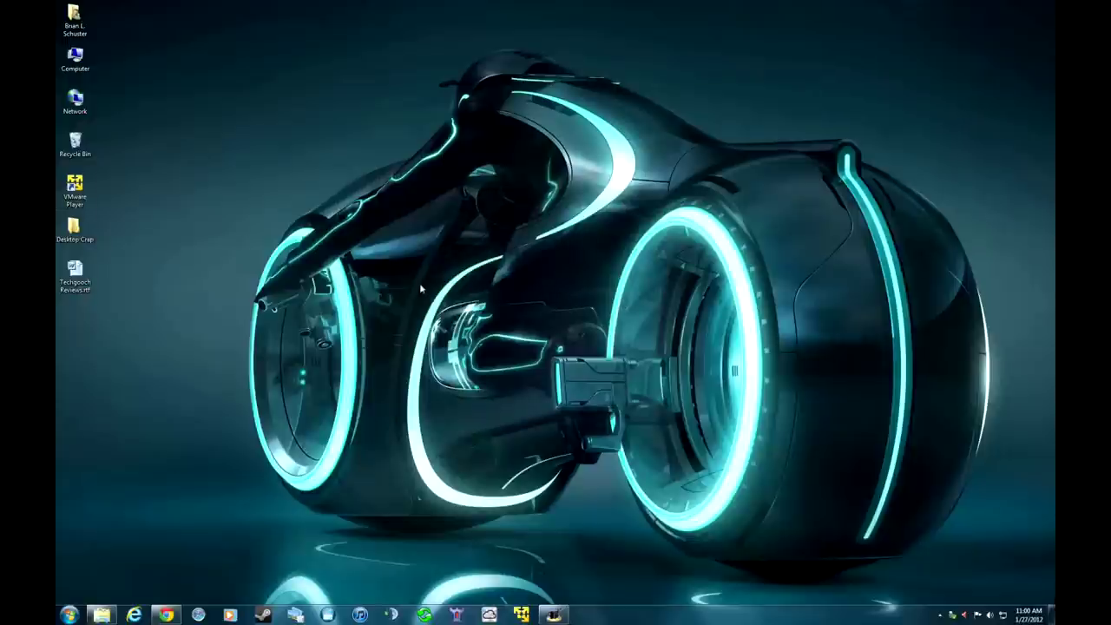
# Switch to Chrome, search for "bonjour", view Apple's Bonjour Print Services for Windows download page, and minimize the browser.
pyautogui.click(166, 615)
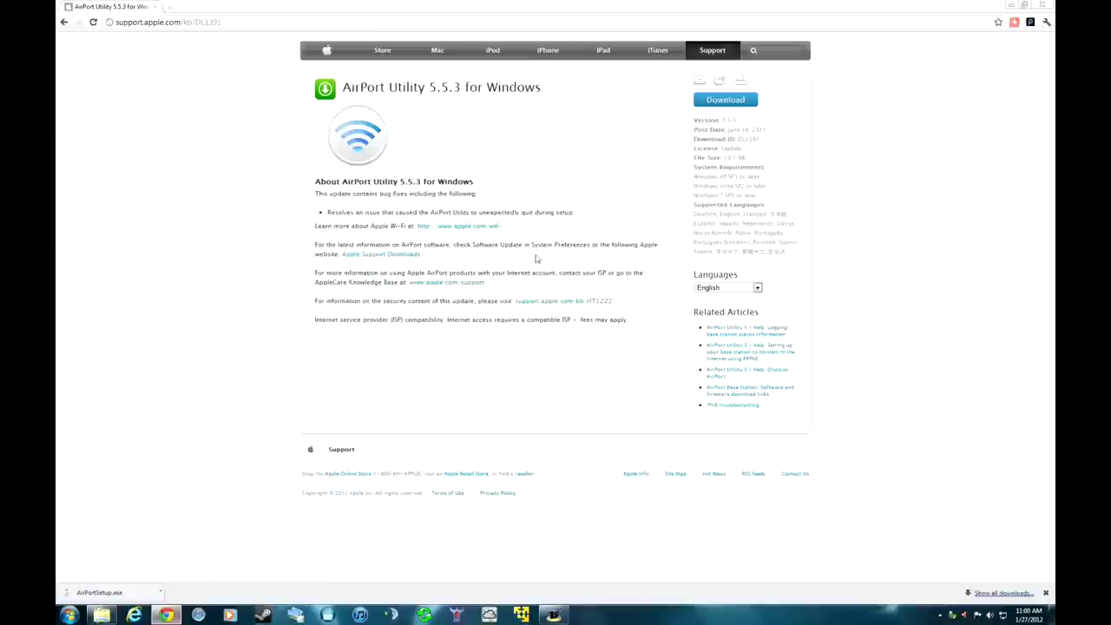
pyautogui.click(347, 21)
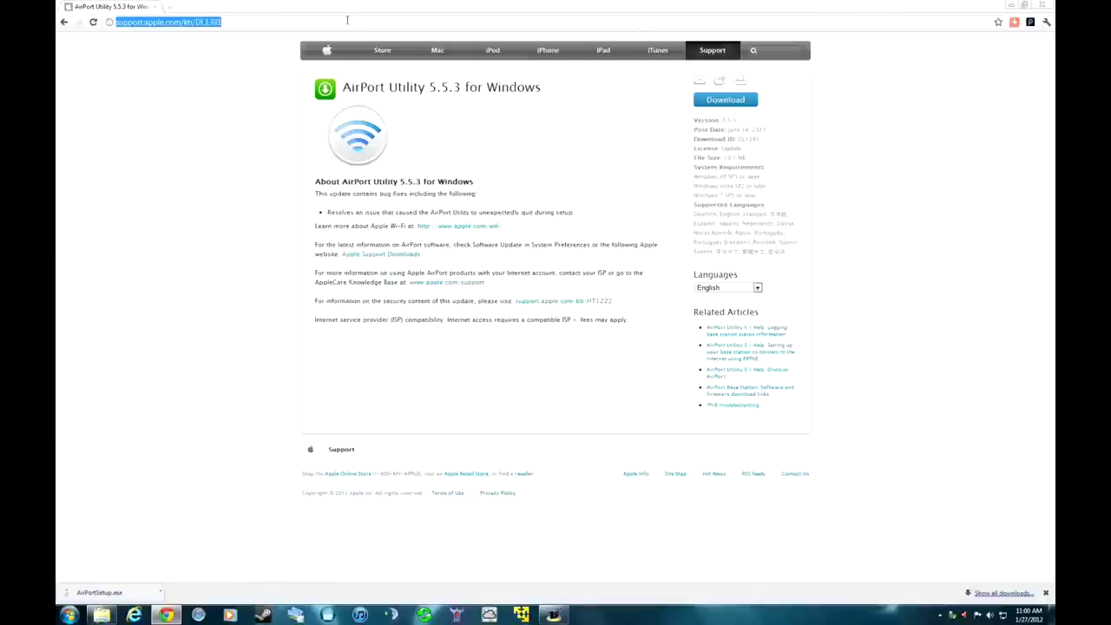
pyautogui.write('bonjour')
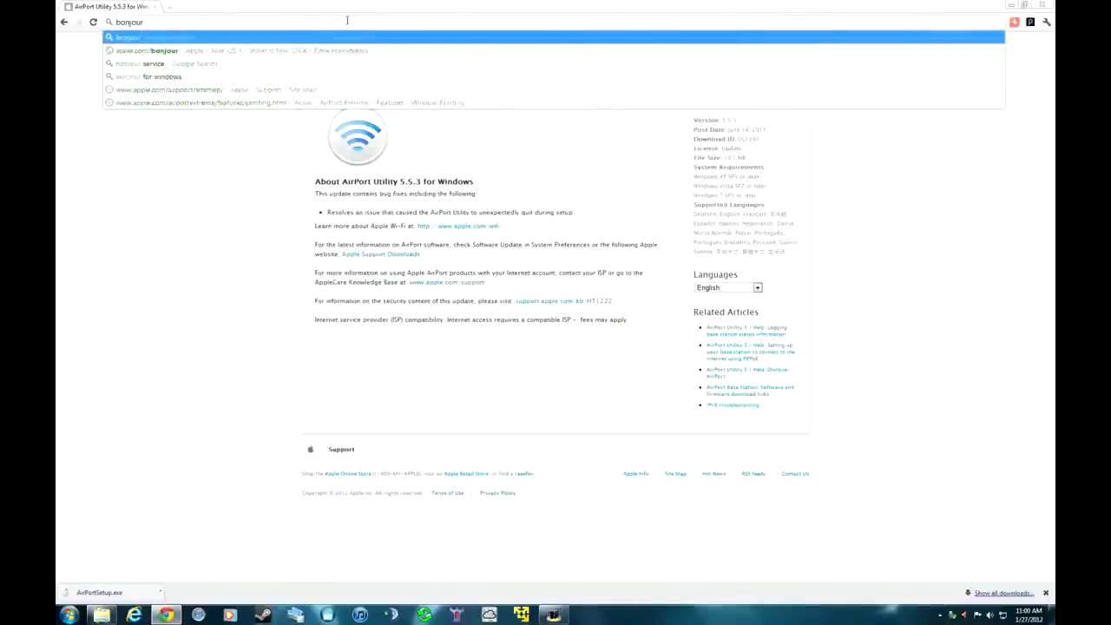
pyautogui.press('Return')
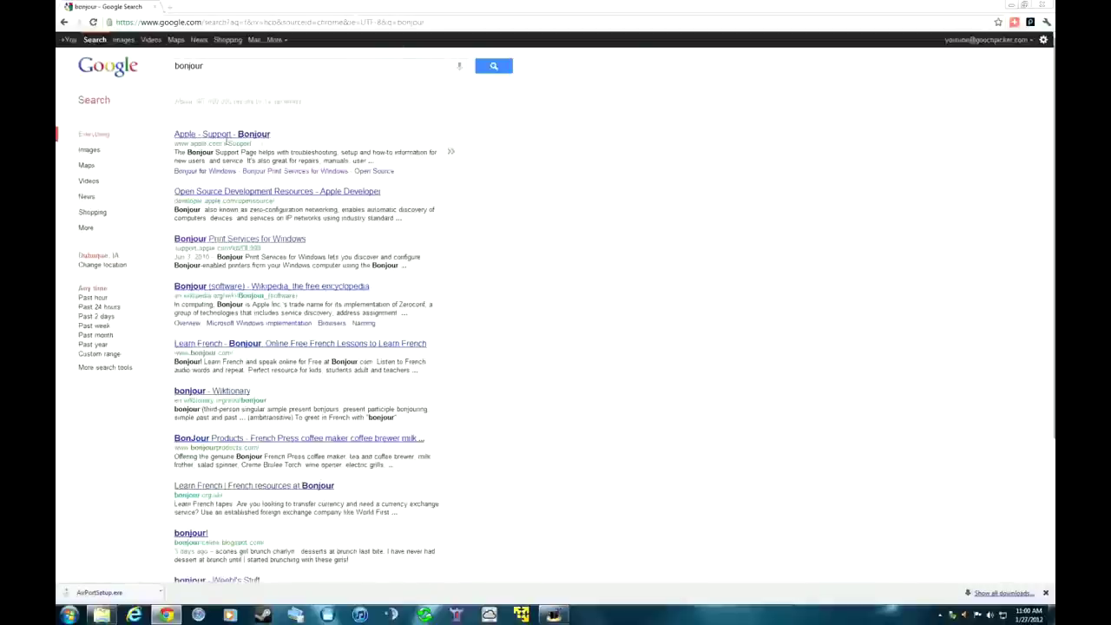
pyautogui.click(212, 239)
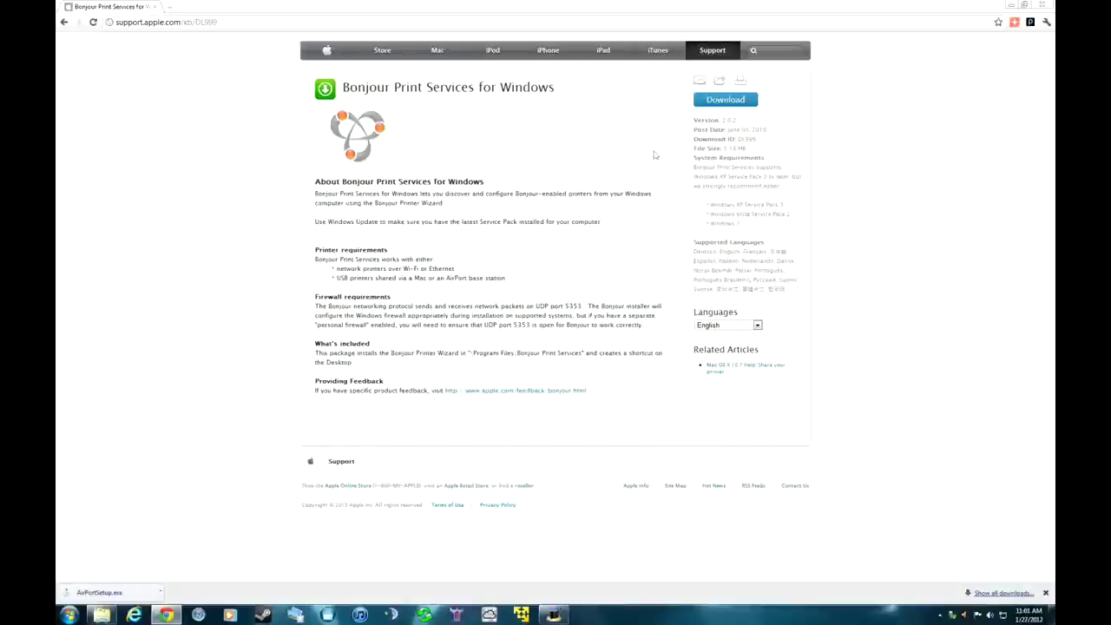
pyautogui.click(1011, 5)
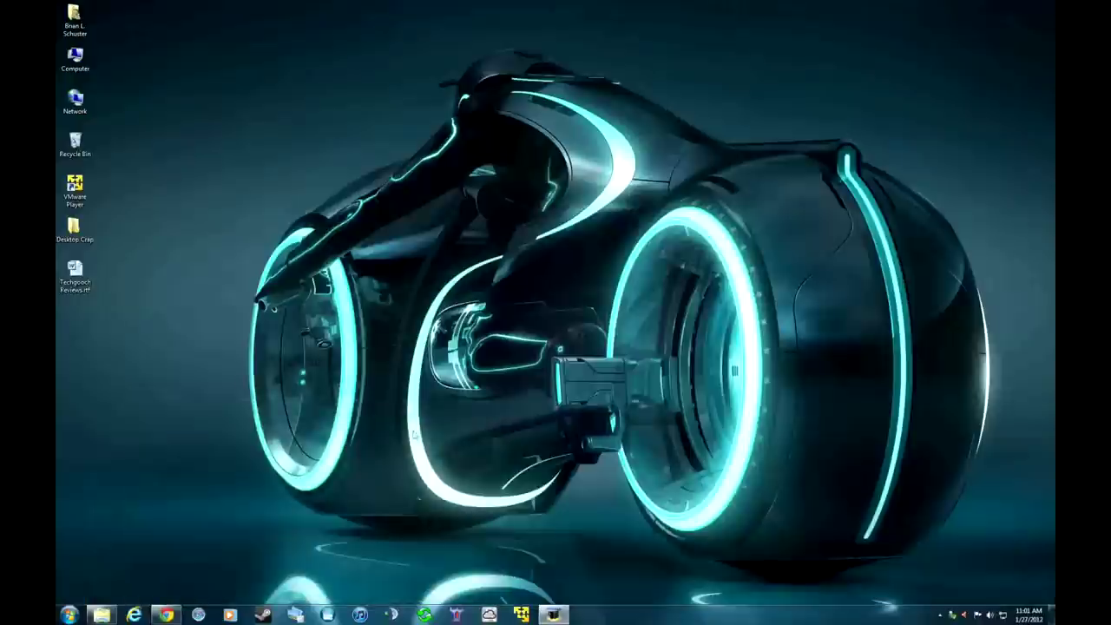
# Search for a network, wireless or Bluetooth printer from Windows Devices and Printers, and close the Add Printer wizard and the window.
pyautogui.click(69, 615)
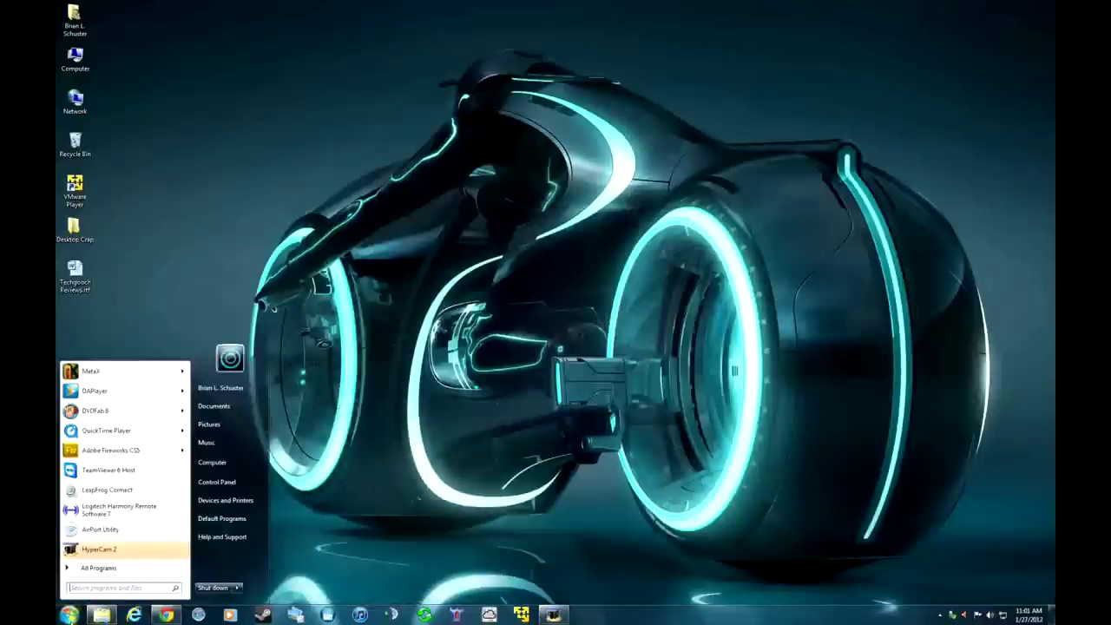
pyautogui.click(215, 502)
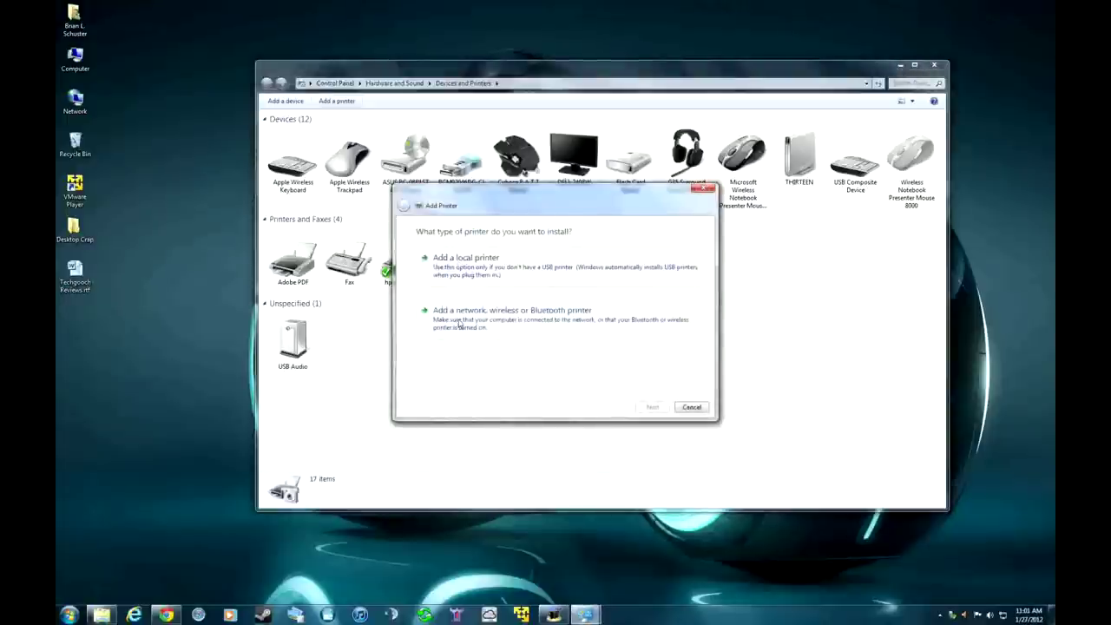
pyautogui.click(466, 316)
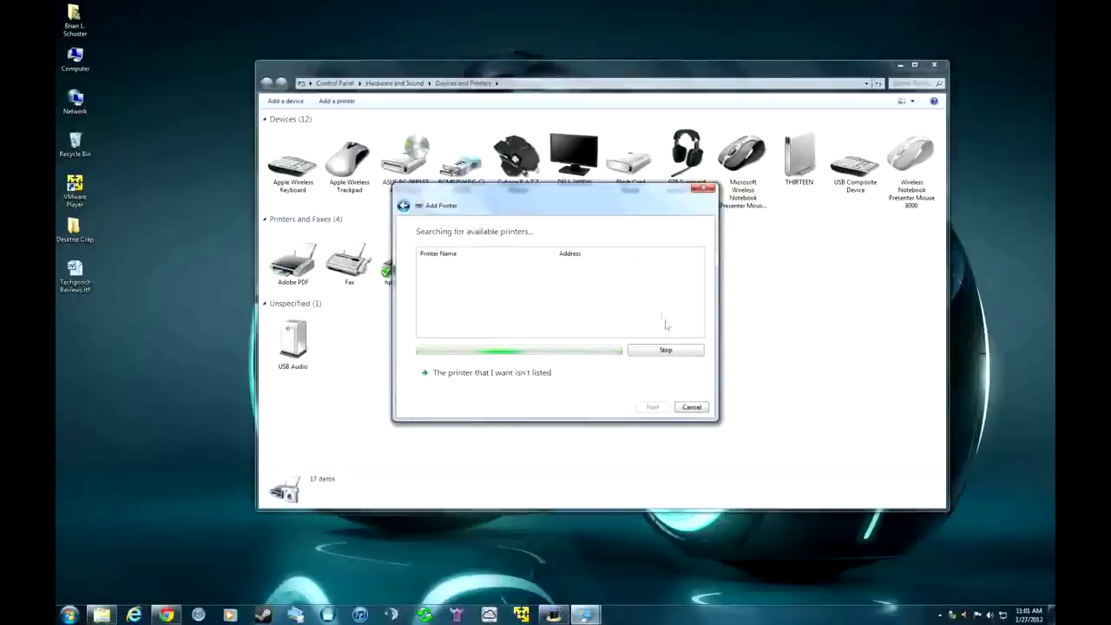
pyautogui.click(941, 66)
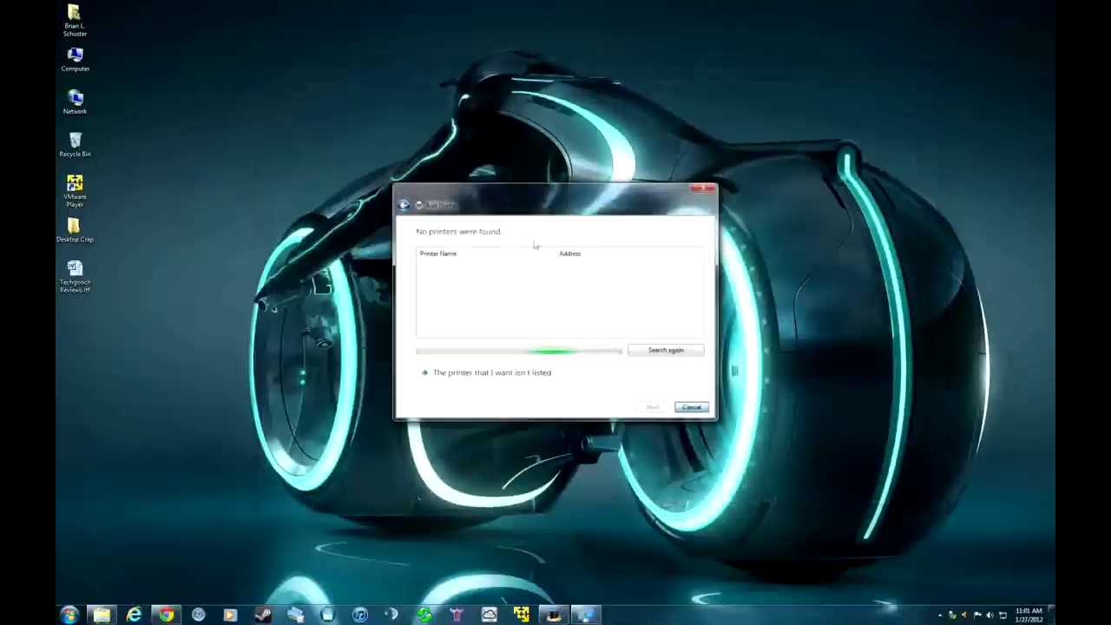
pyautogui.click(692, 408)
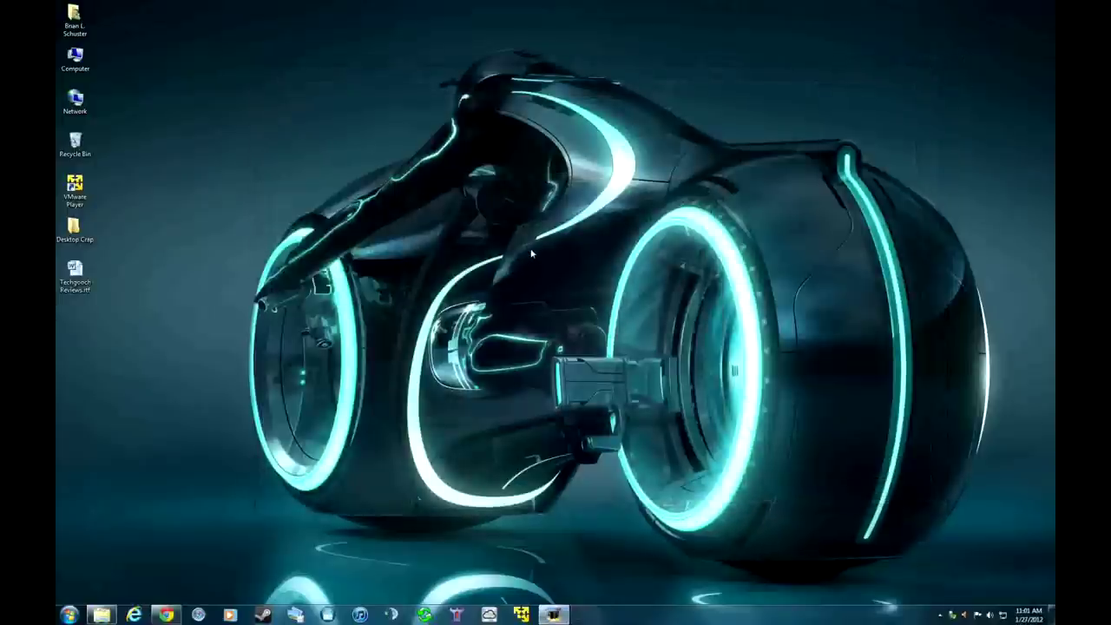